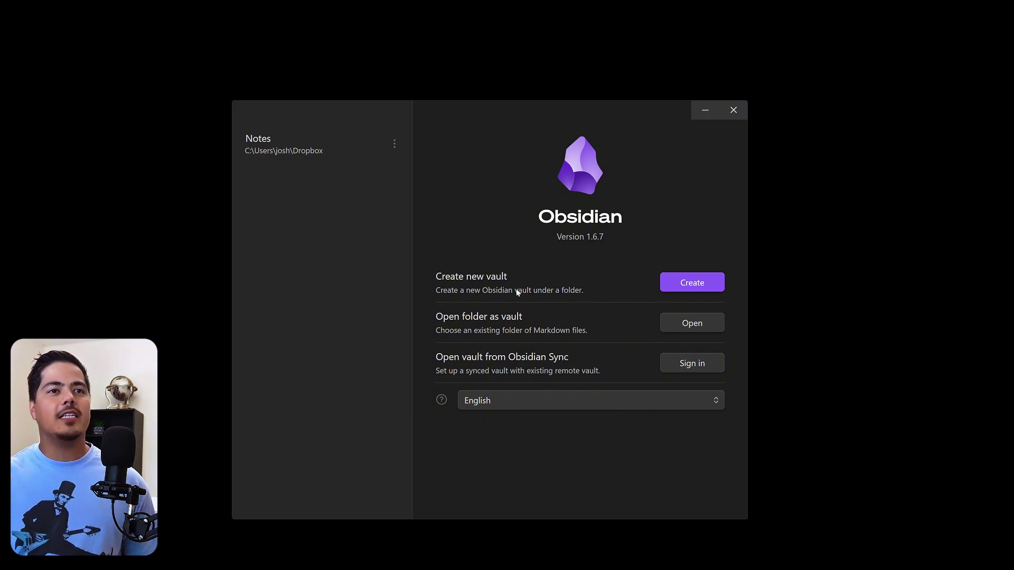
# - Start a new local Obsidian vault and enter the name 'Demo Vault'
pyautogui.click(680, 291)
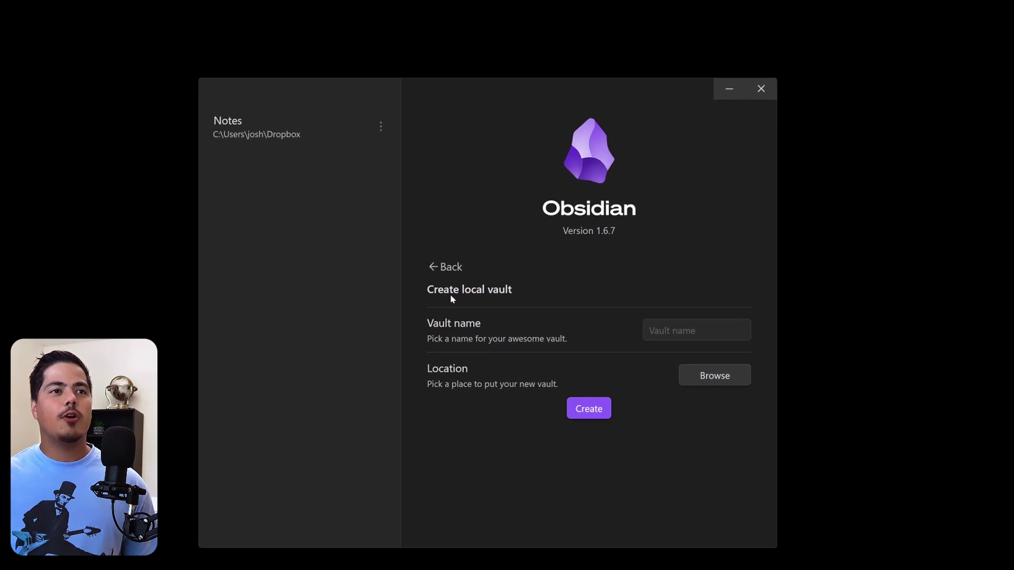
pyautogui.click(708, 344)
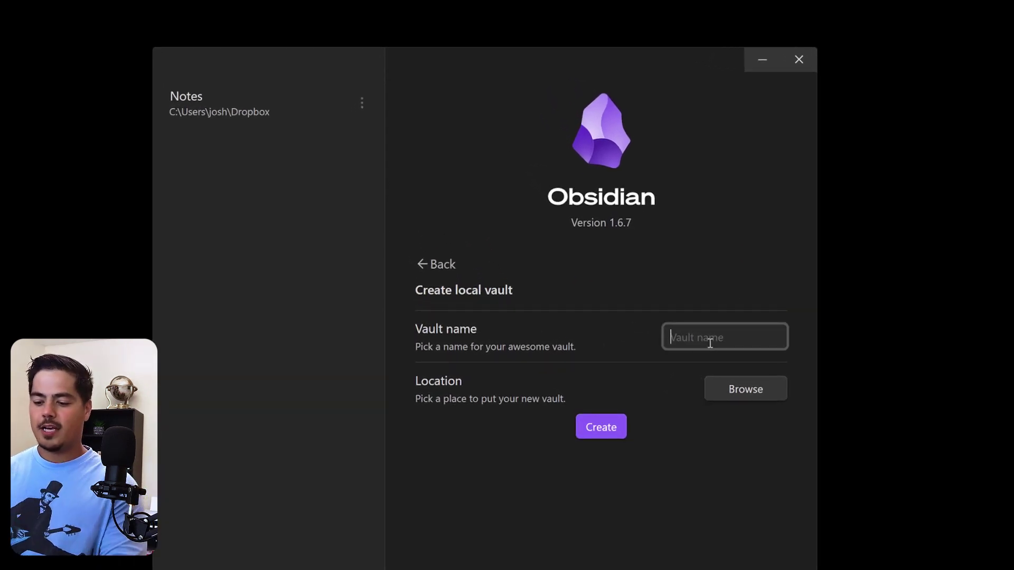
pyautogui.write('Demo Vault')
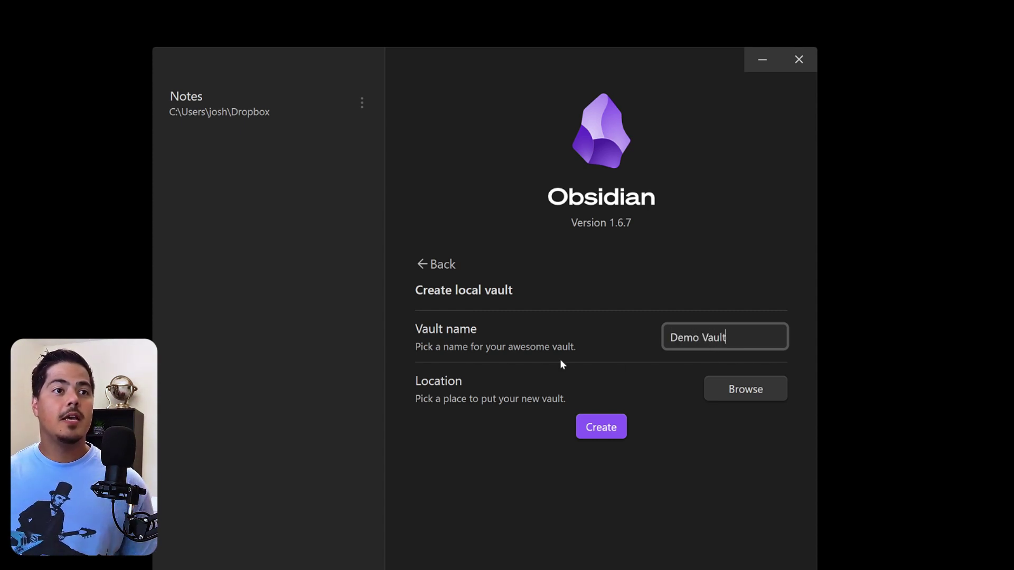
# - Set the vault location to a new 'Demo Vault' folder made in the home folder
pyautogui.click(727, 387)
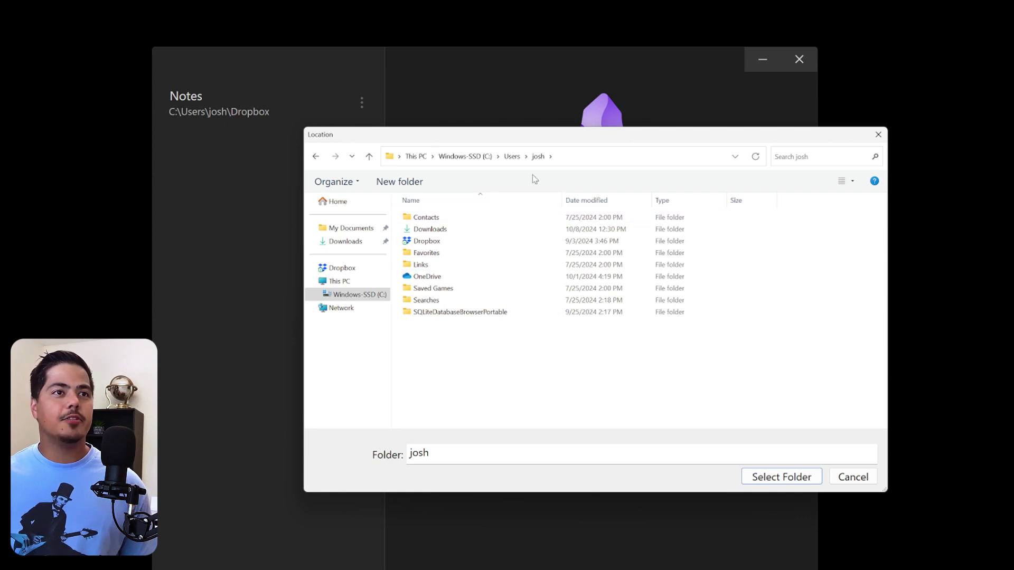
pyautogui.click(412, 184)
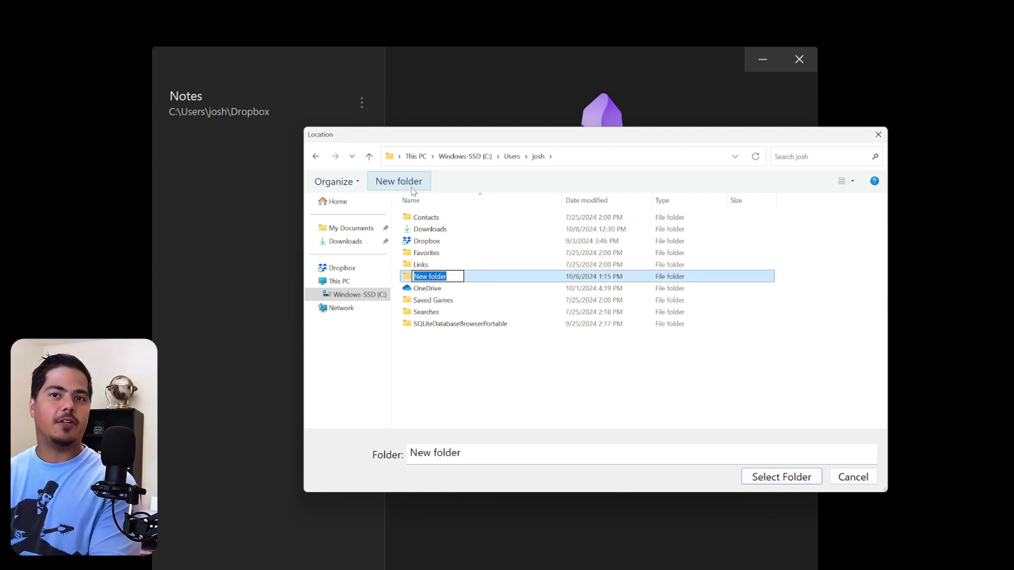
pyautogui.write('Demo Vault')
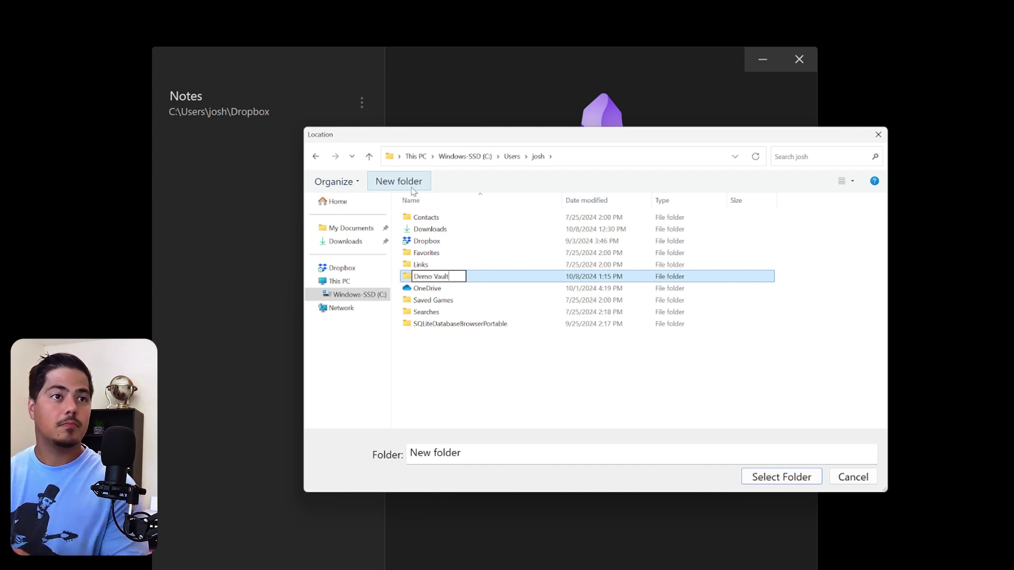
pyautogui.press('Return')
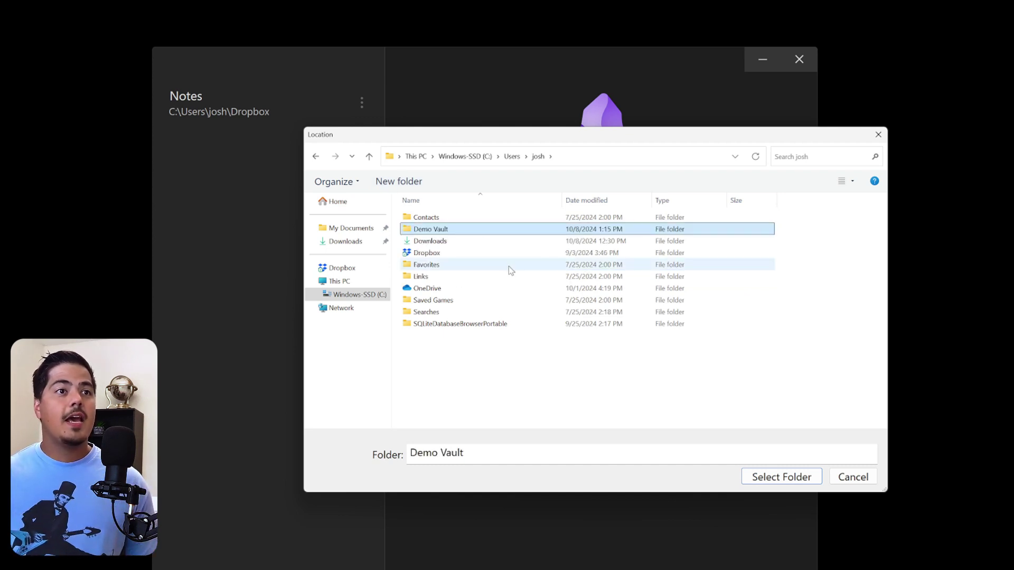
pyautogui.click(799, 480)
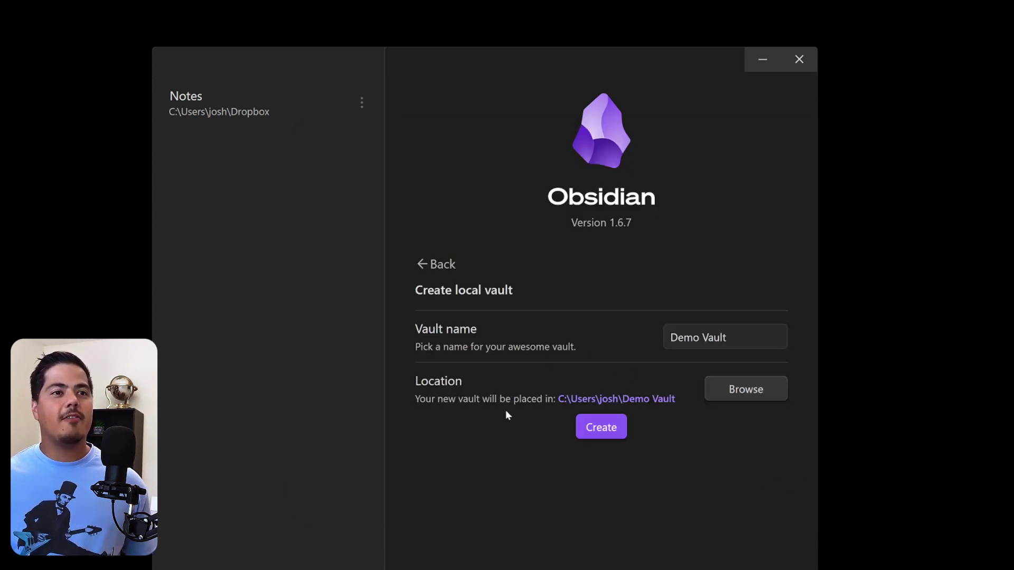
# - Create the vault, then open its Demo Vault folder showing .obsidian and Welcome.md
pyautogui.click(602, 428)
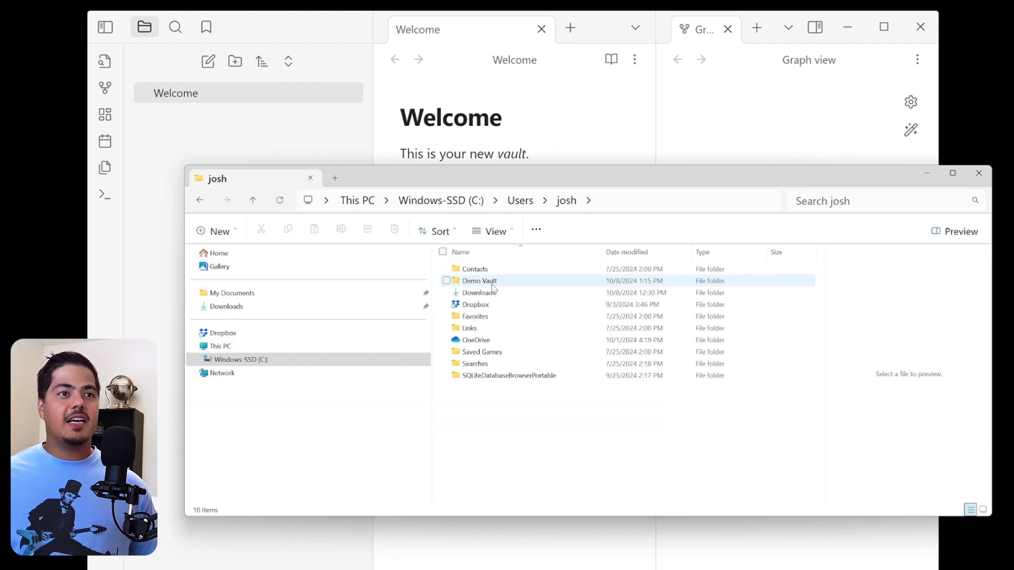
pyautogui.doubleClick(488, 278)
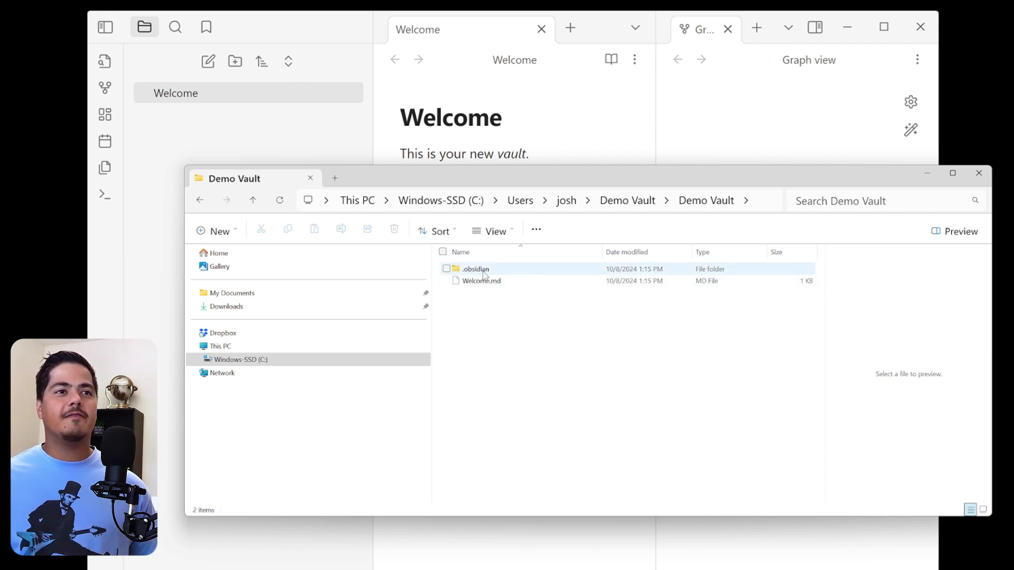
# - Move the Demo Vault folder window down and right so the Welcome note shows above
pyautogui.moveTo(548, 183); pyautogui.dragTo(590, 299)
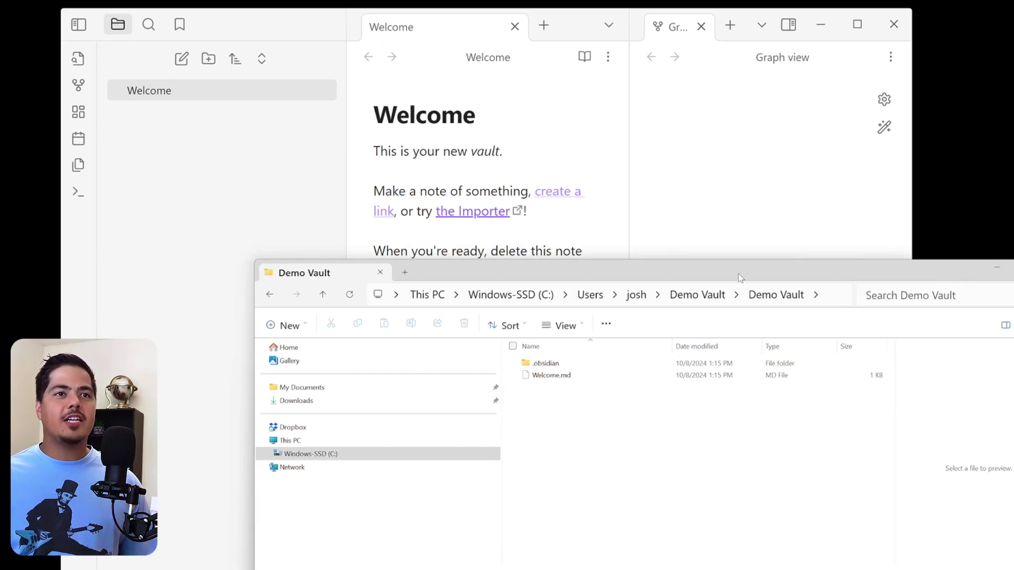
# - Narrow the folder window, its navigation pane and Obsidian so both fit side by side
pyautogui.moveTo(740, 277); pyautogui.dragTo(840, 275)
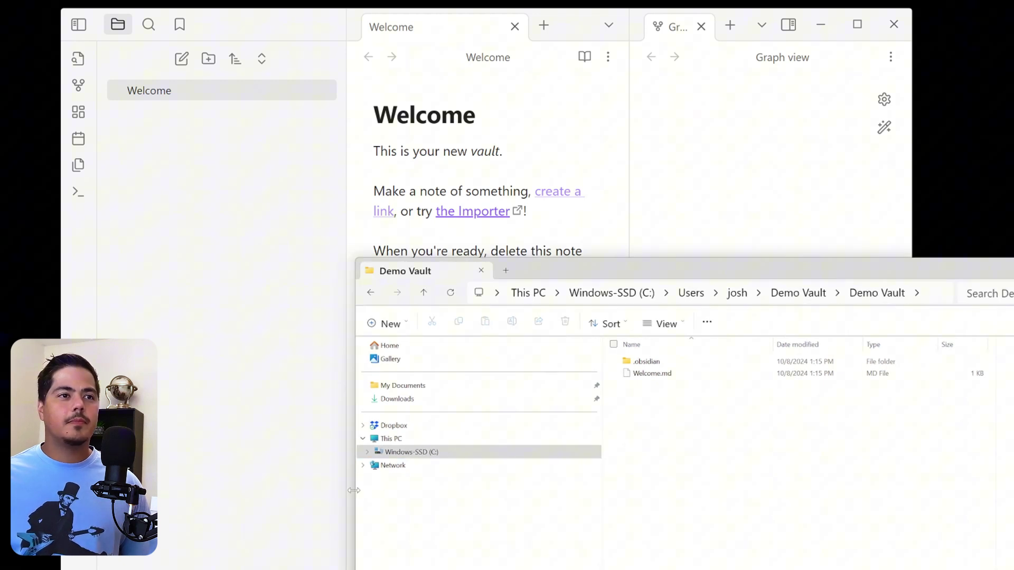
pyautogui.moveTo(354, 490); pyautogui.dragTo(630, 470)
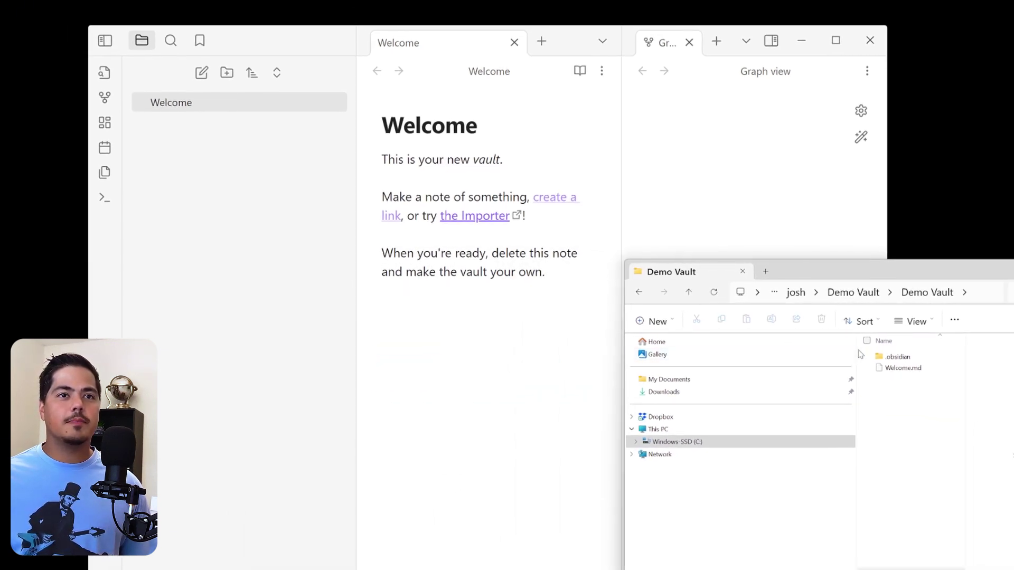
pyautogui.moveTo(861, 353); pyautogui.dragTo(729, 353)
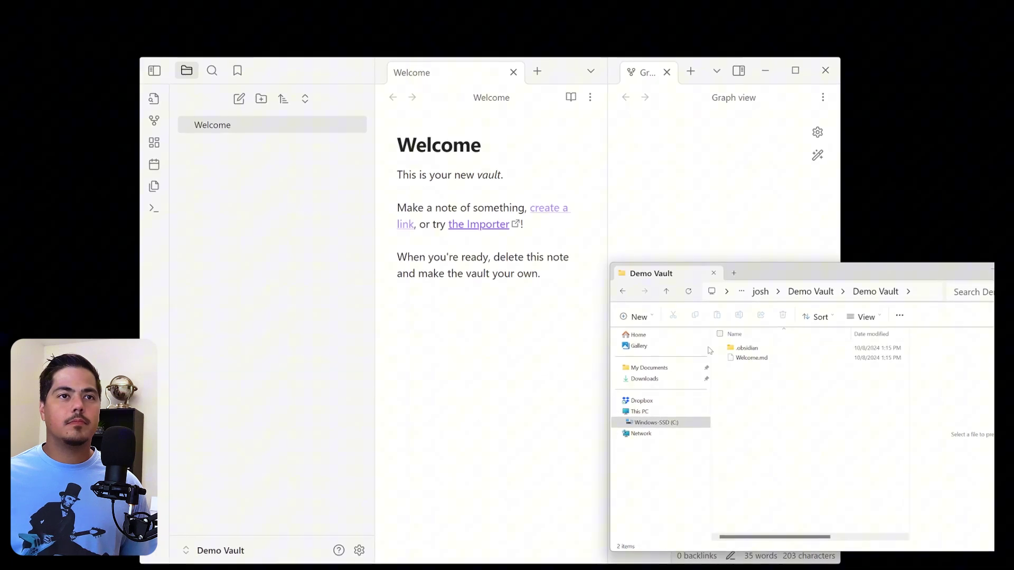
pyautogui.moveTo(839, 200); pyautogui.dragTo(227, 233)
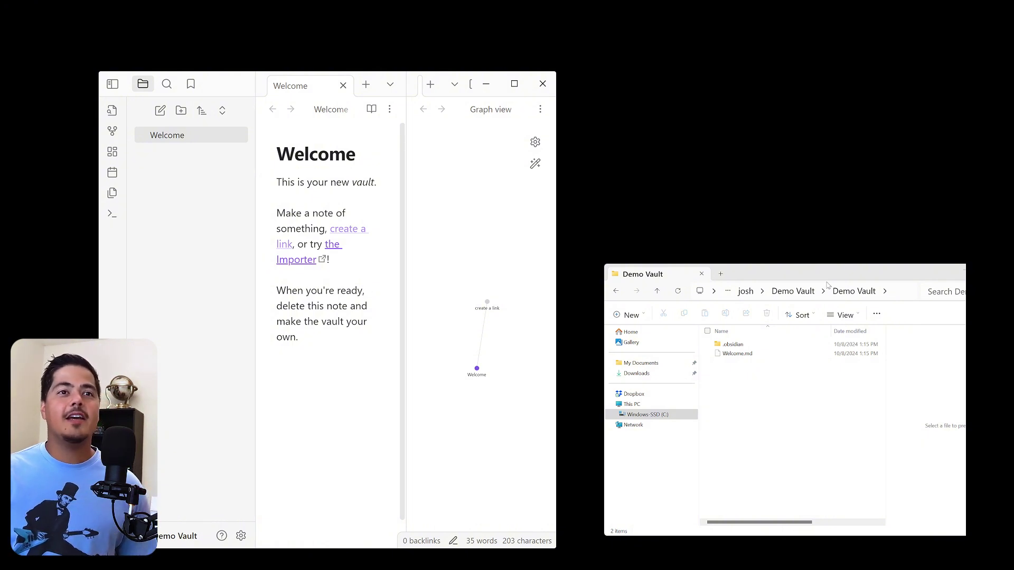
pyautogui.moveTo(828, 281); pyautogui.dragTo(750, 268)
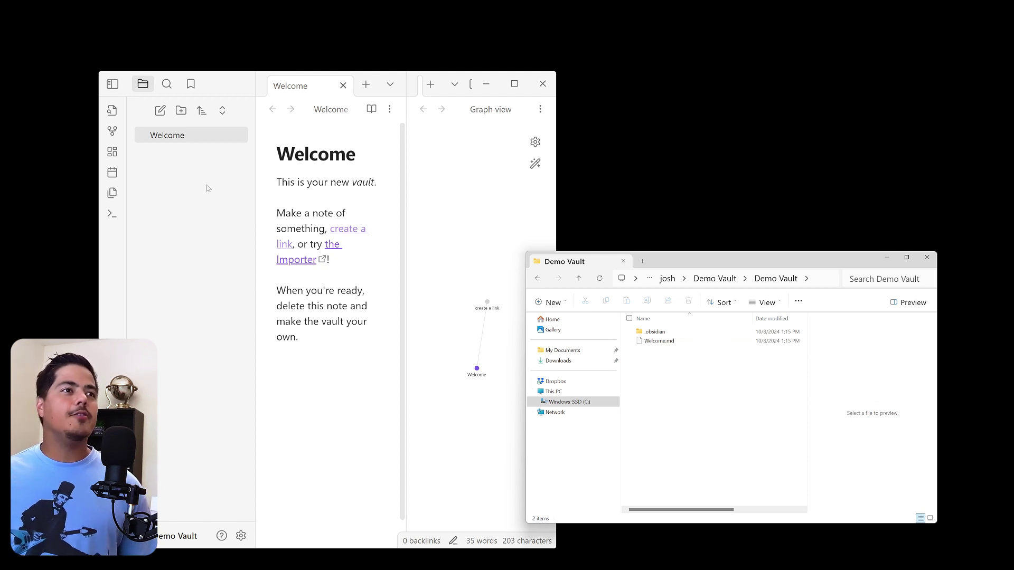
# - Create 'New Note' with body 'This is a new note for YouTube demo purposes.'
pyautogui.click(161, 112)
pyautogui.click(161, 112)
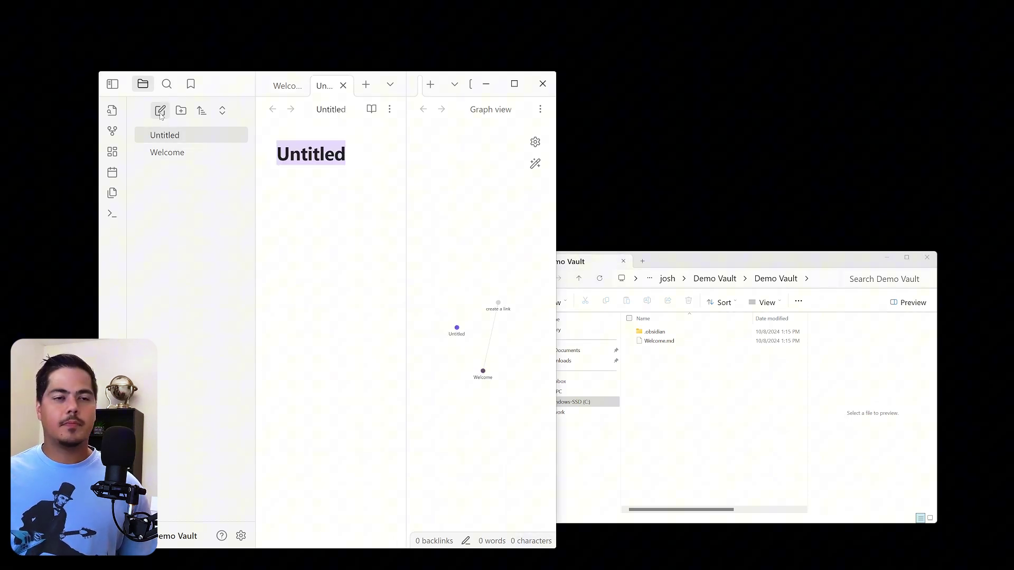
pyautogui.write('New Note')
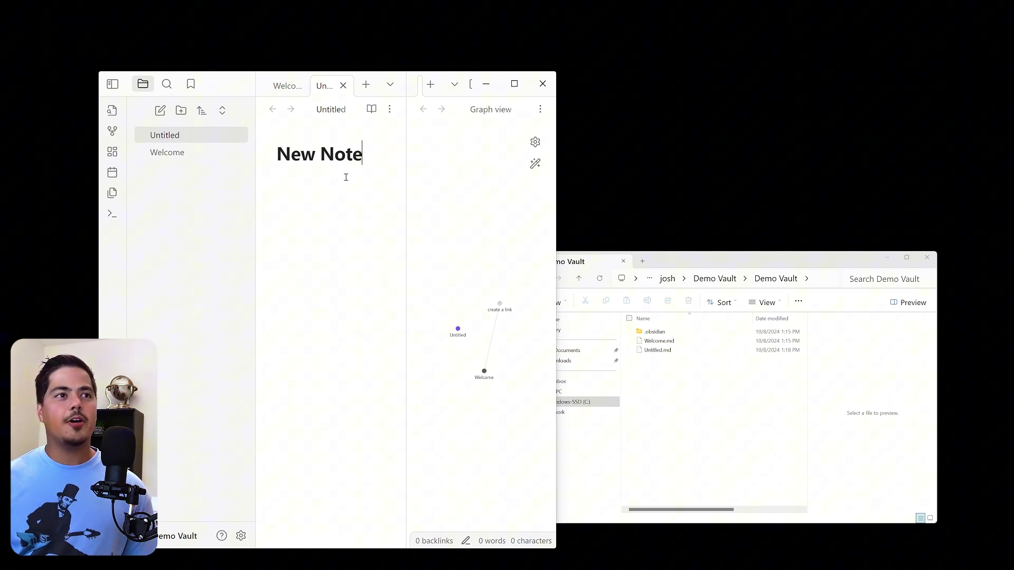
pyautogui.press('Return')
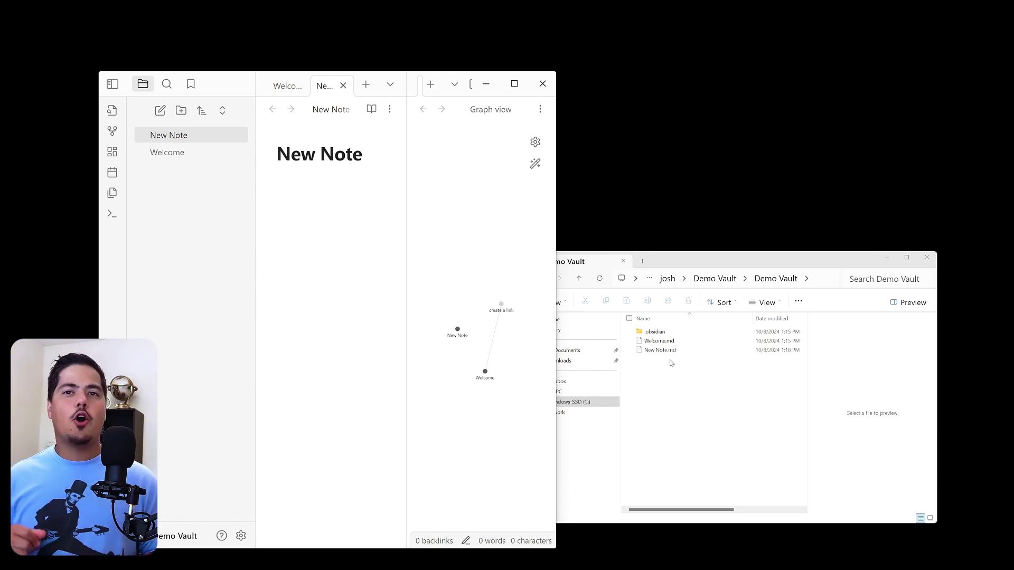
pyautogui.write('This is a new note for YouTube demo purposes.')
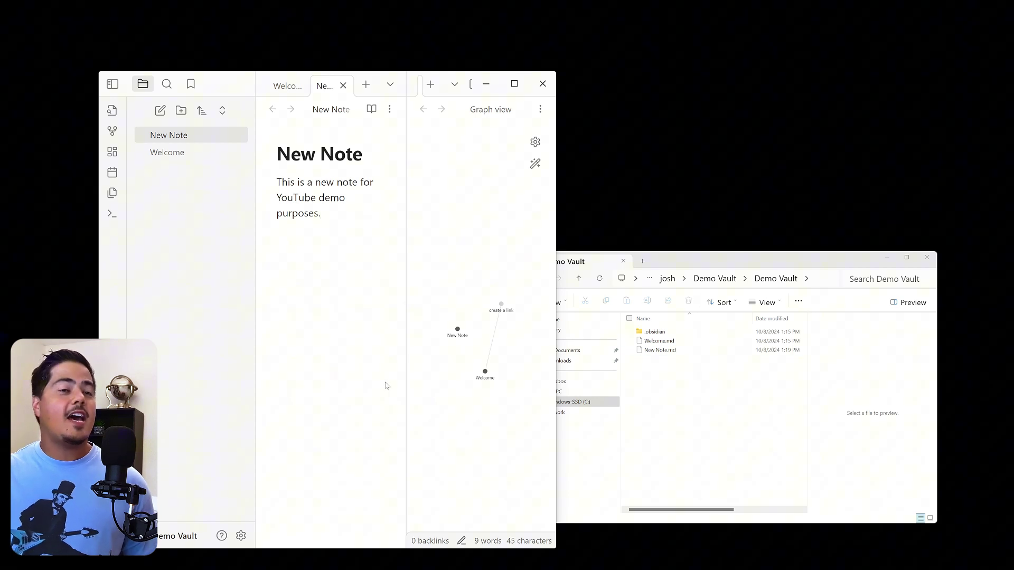
# - Close Obsidian, view New Note.md as plain text in Notepad, and bring TickTick forward
pyautogui.click(542, 84)
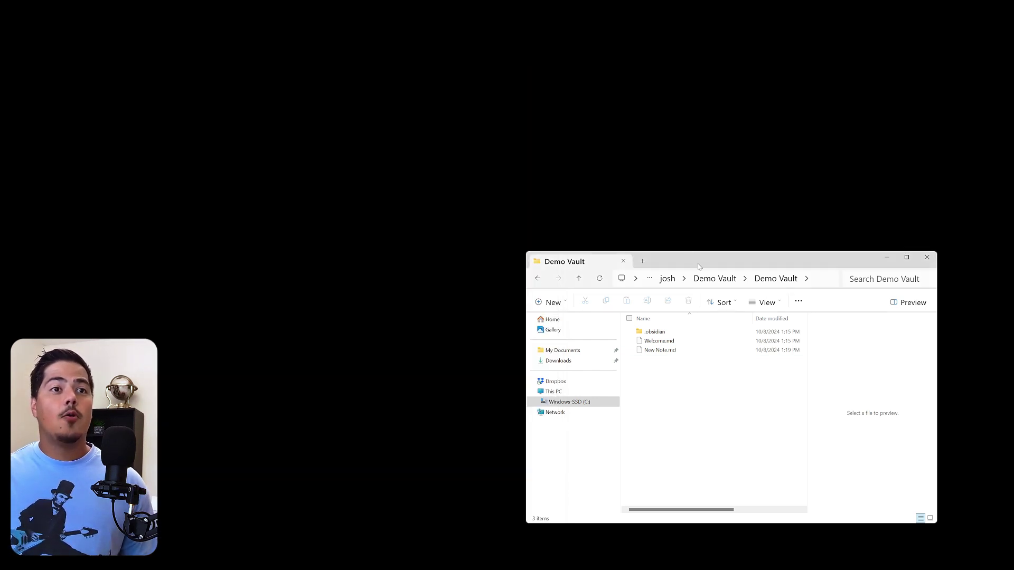
pyautogui.moveTo(700, 267); pyautogui.dragTo(500, 206)
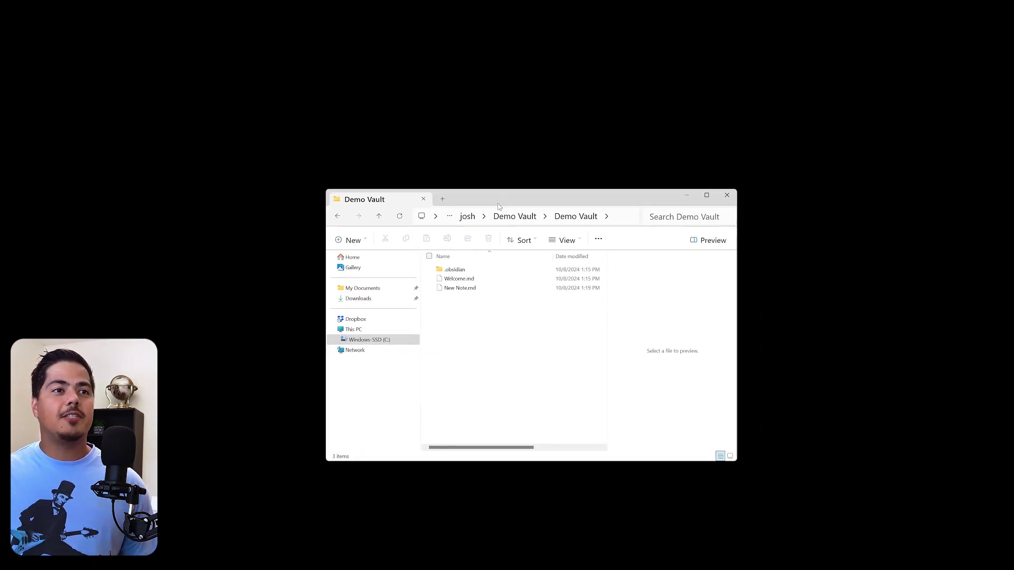
pyautogui.rightClick(467, 294)
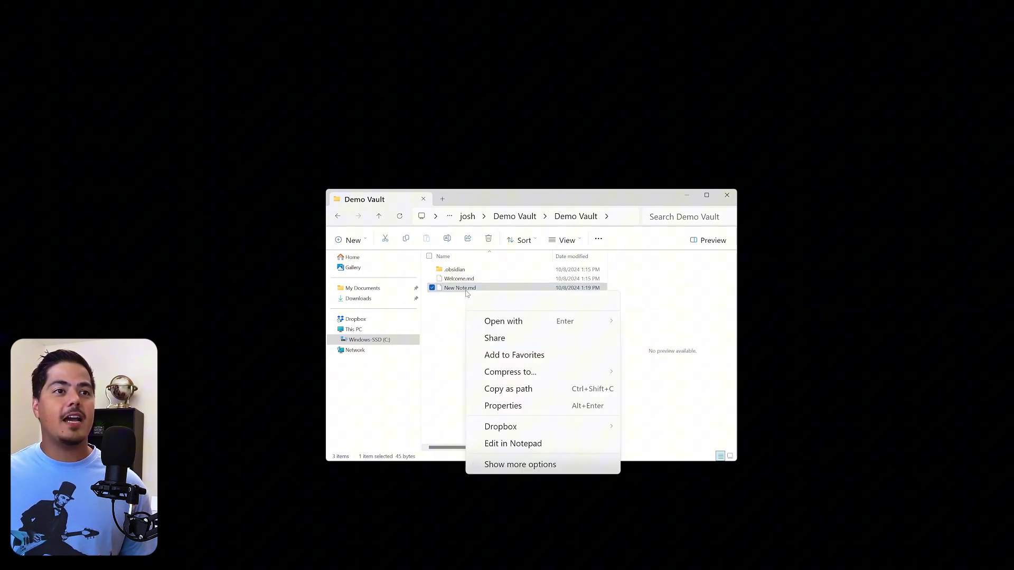
pyautogui.moveTo(528, 327)
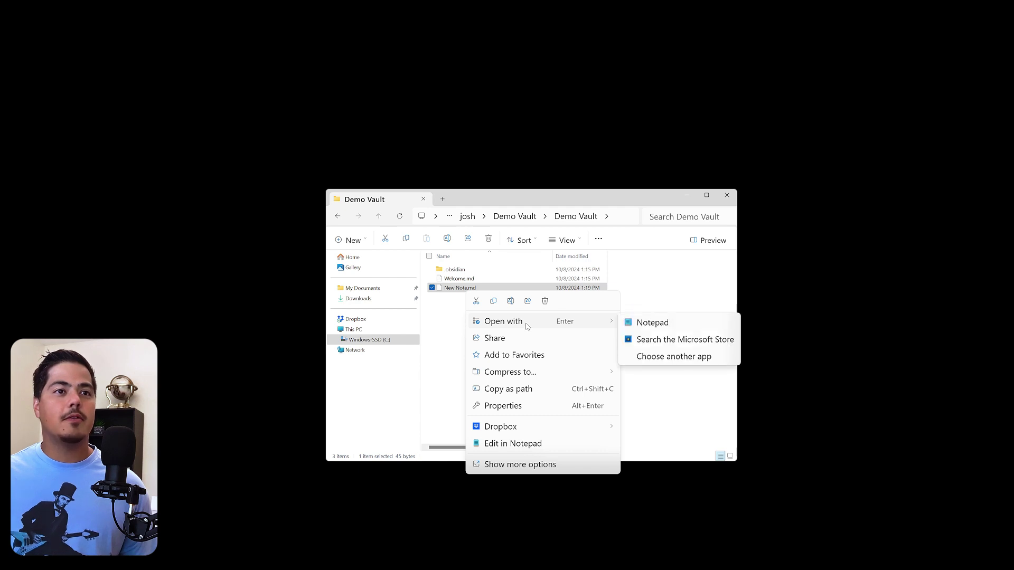
pyautogui.click(682, 328)
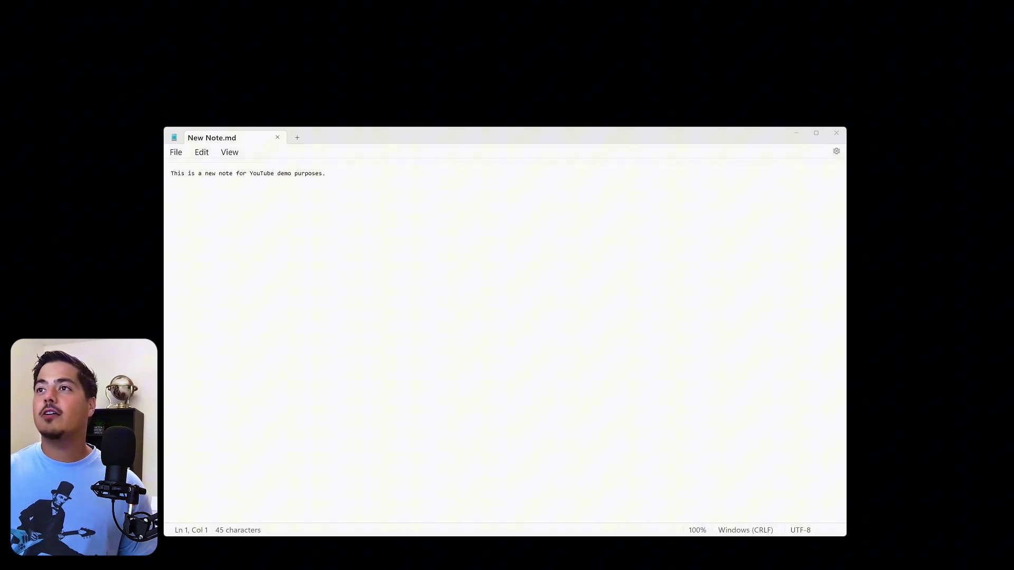
pyautogui.moveTo(597, 226); pyautogui.dragTo(478, 127)
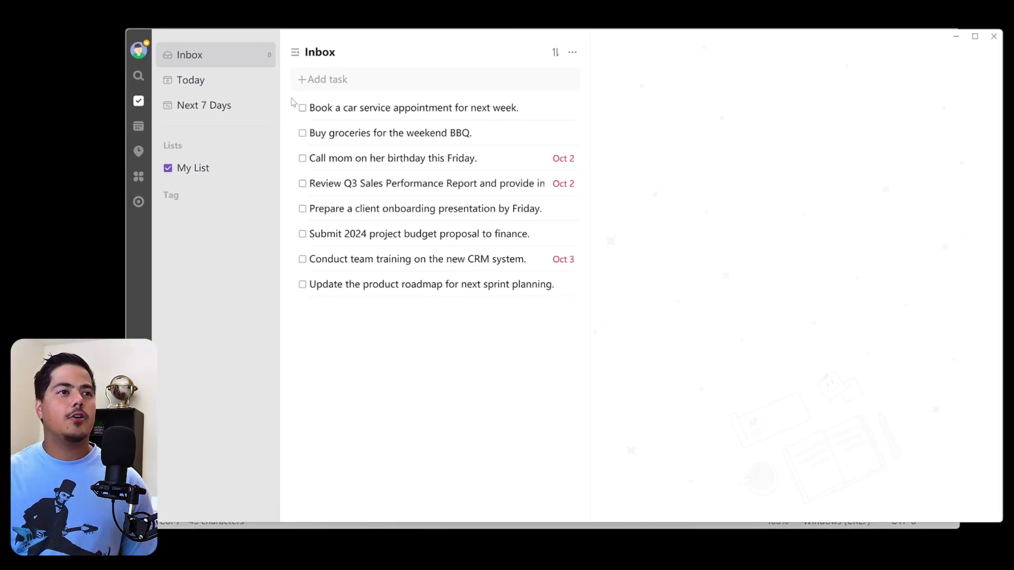
# - Create a TickTick list named 'Notes List' with its type set to Note List
pyautogui.click(268, 148)
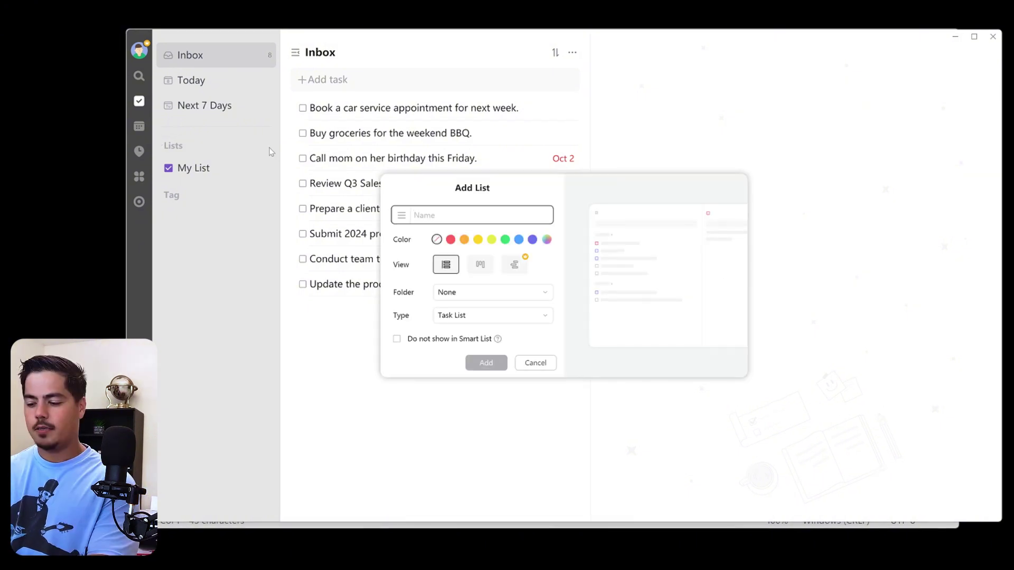
pyautogui.write('Notes List')
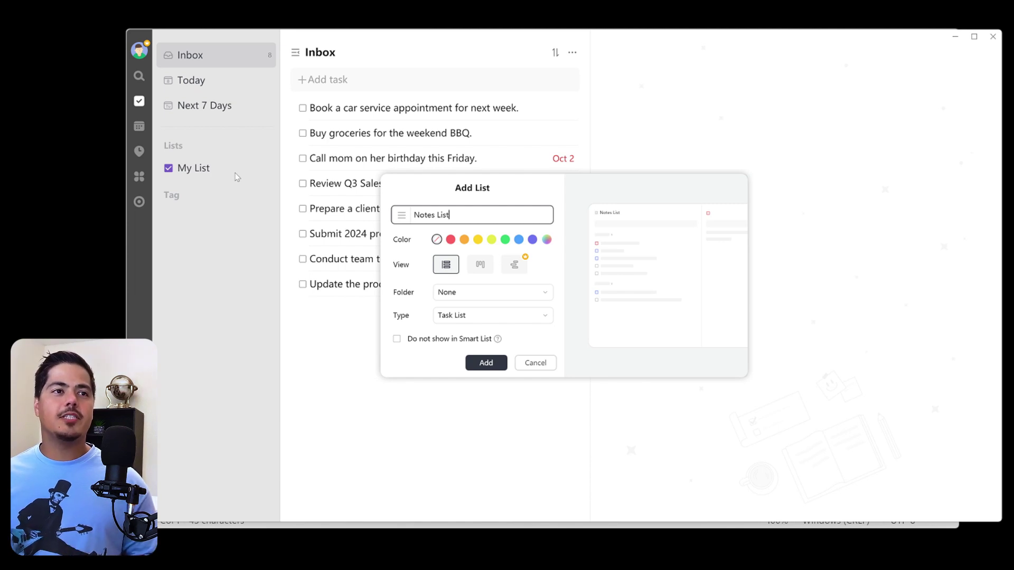
pyautogui.click(474, 318)
pyautogui.click(472, 357)
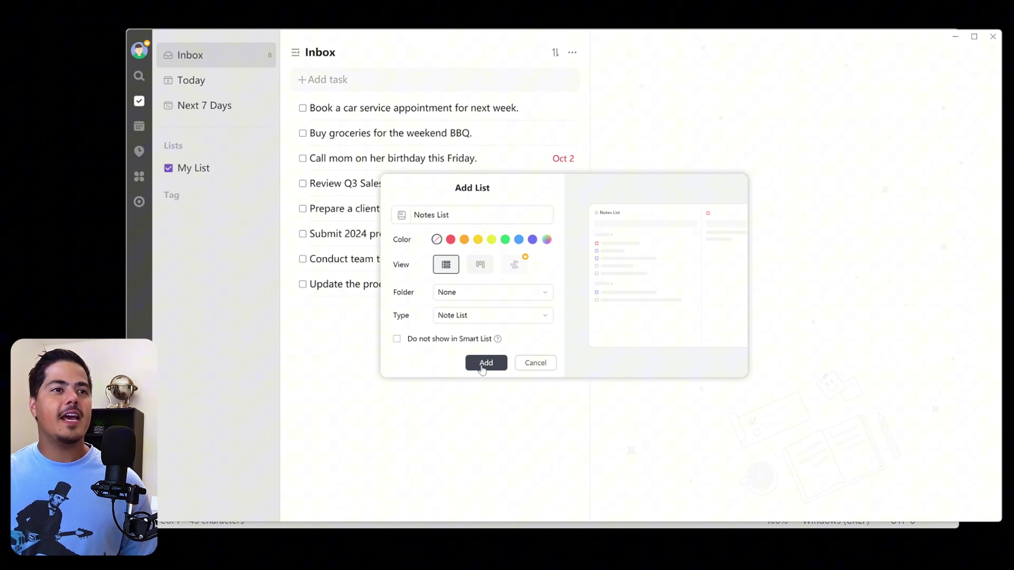
pyautogui.click(483, 365)
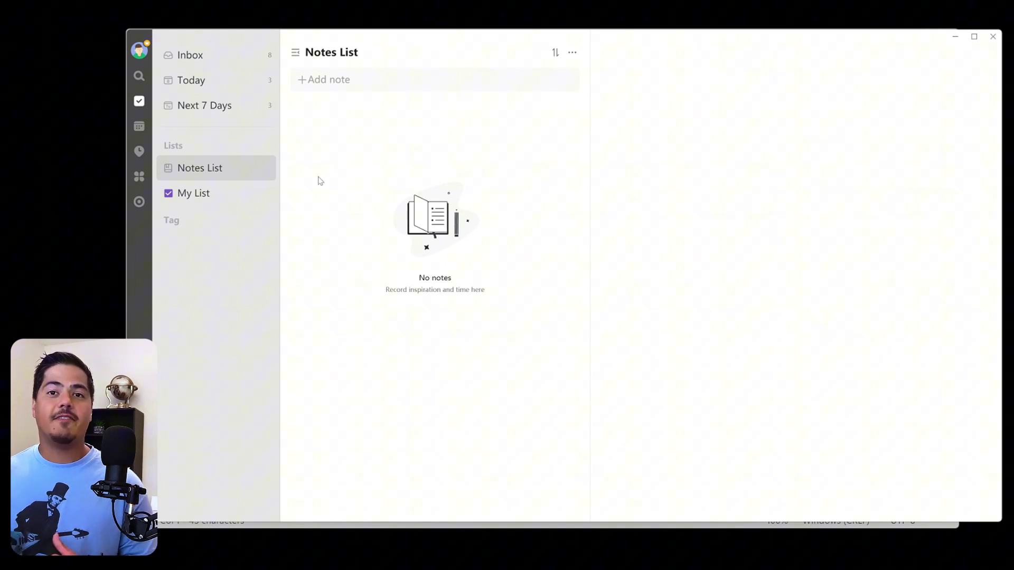
# - Add a note titled 'New Note' to Notes List
pyautogui.click(389, 79)
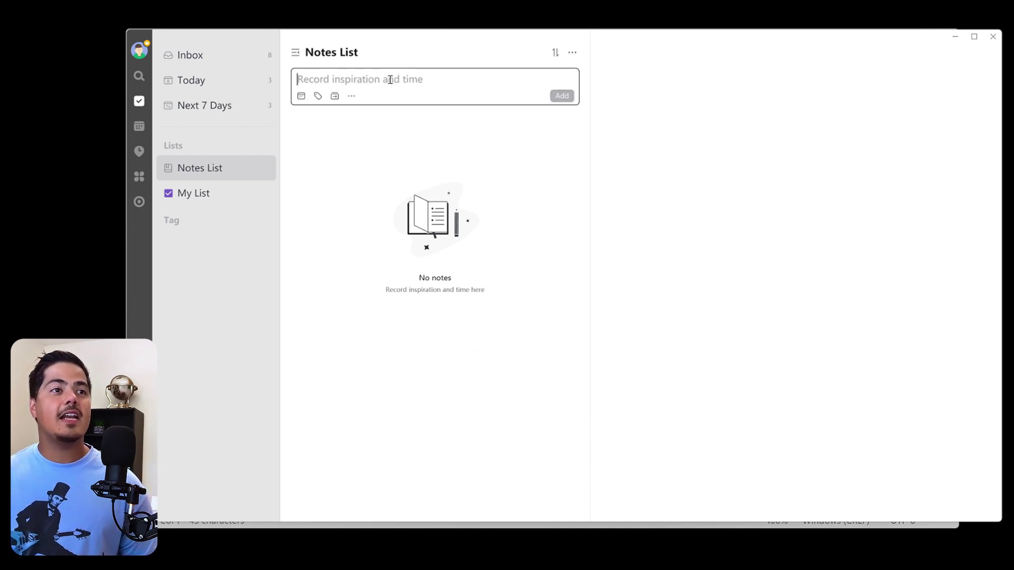
pyautogui.write('New Note')
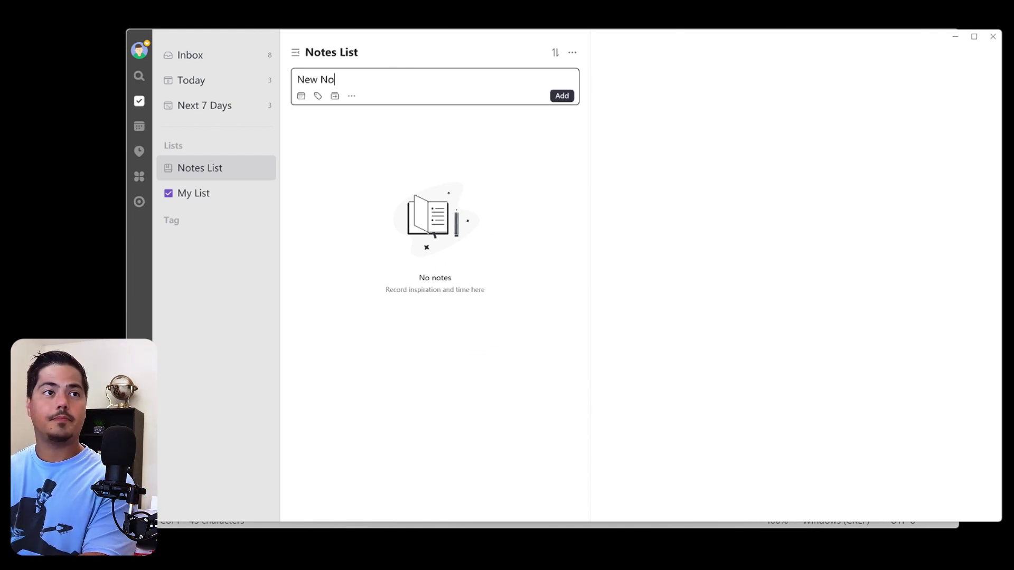
pyautogui.press('Return')
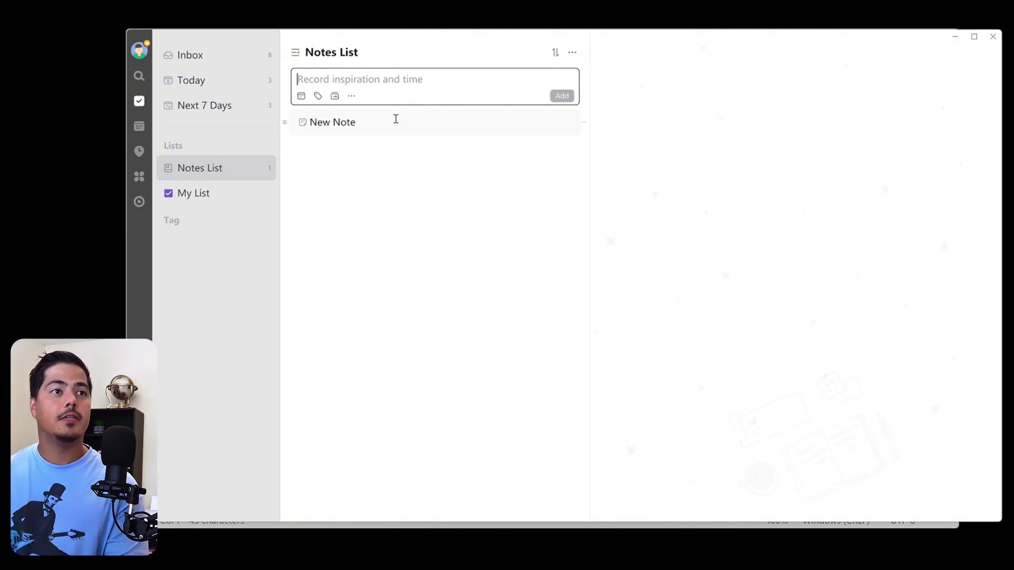
# - Write the body 'New note for YouTube demo purposes.' in New Note
pyautogui.click(394, 120)
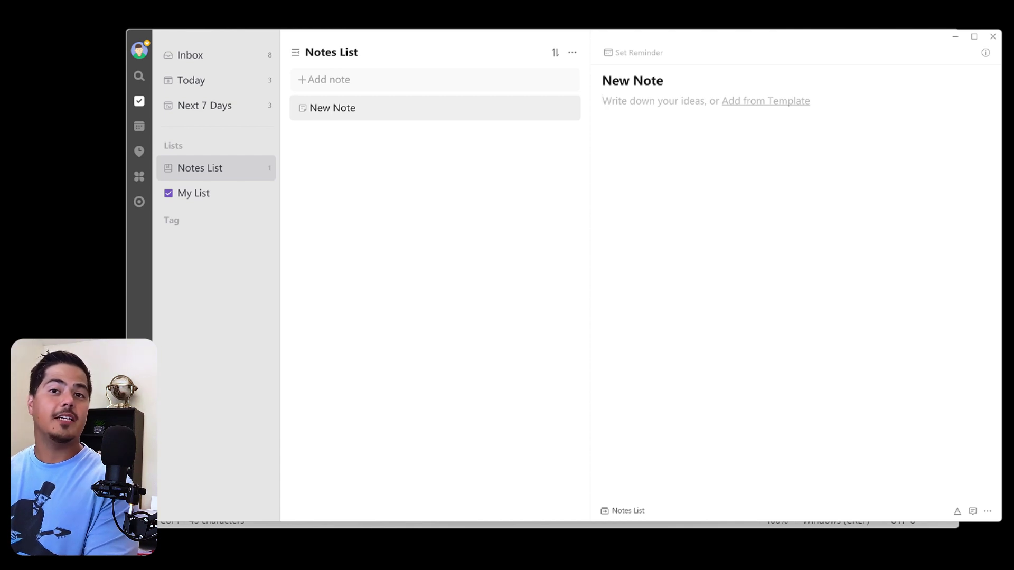
pyautogui.write('New or Yo')
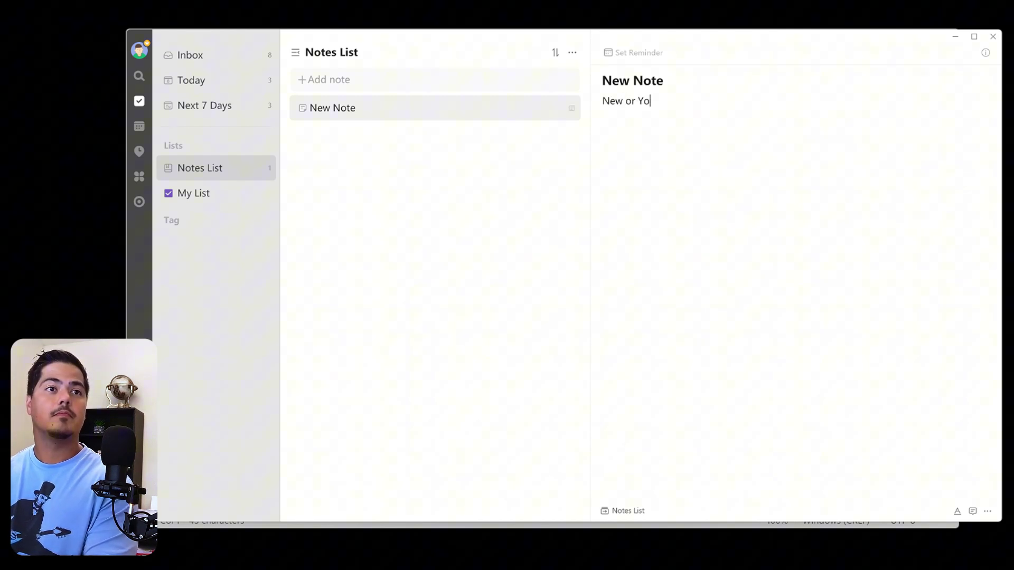
pyautogui.write('uTube demo purposes.')
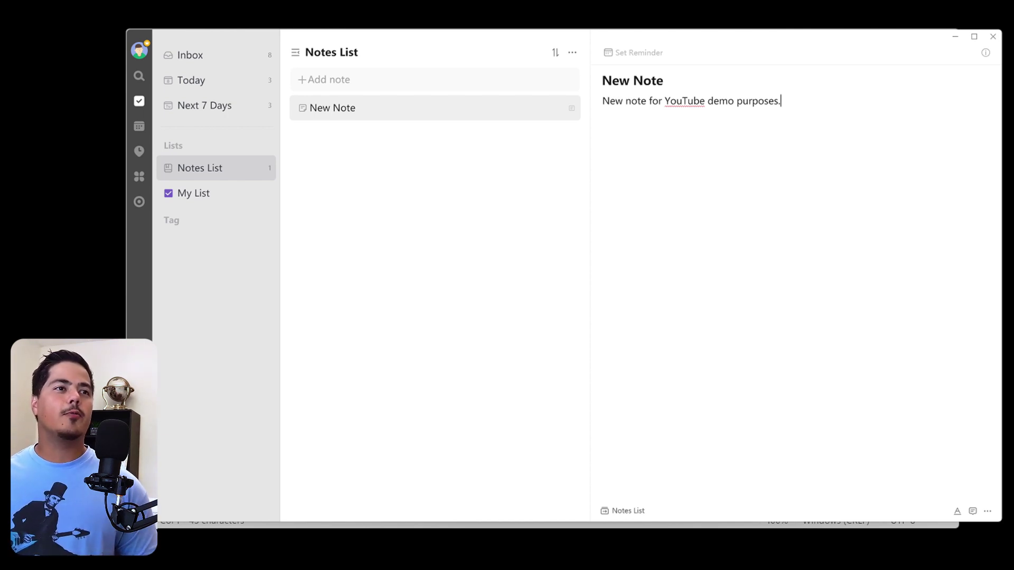
# - Add a 'Lawn Maintenance' note, then retitle New Note as 'Household Maintenance'
pyautogui.click(382, 80)
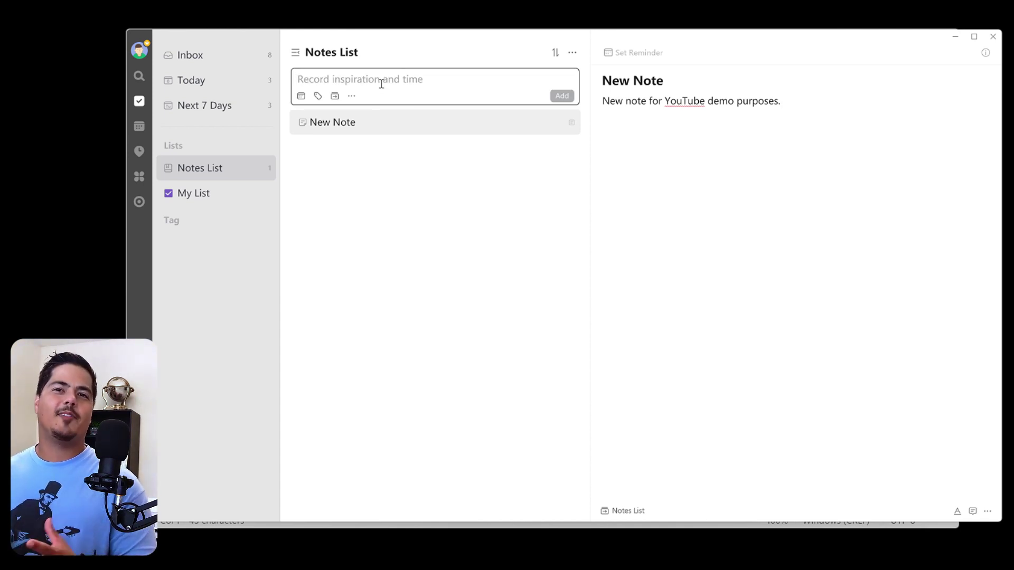
pyautogui.write('Lawn Maintenance')
pyautogui.press('Return')
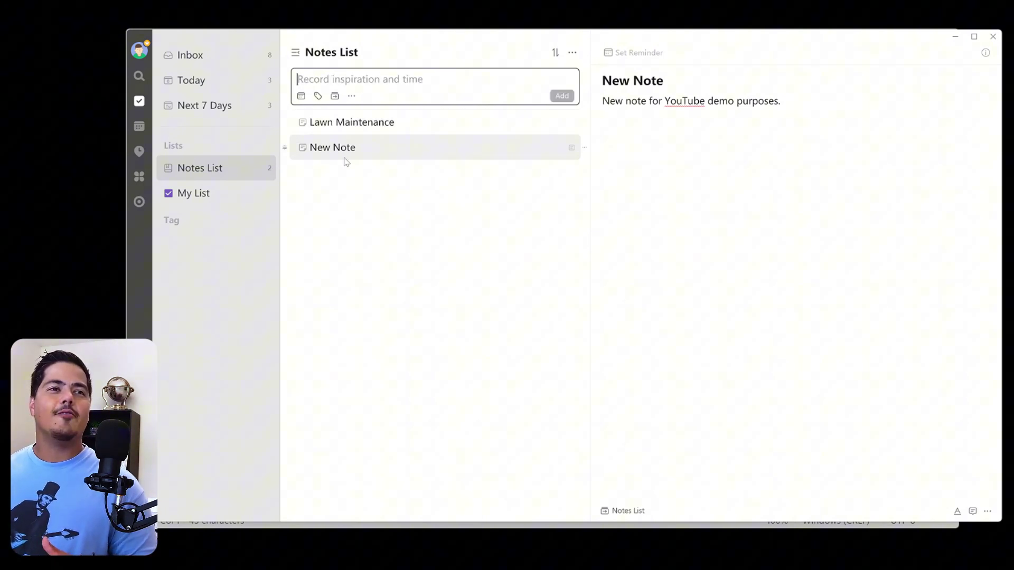
pyautogui.tripleClick(632, 80)
pyautogui.write('Household Maintenance')
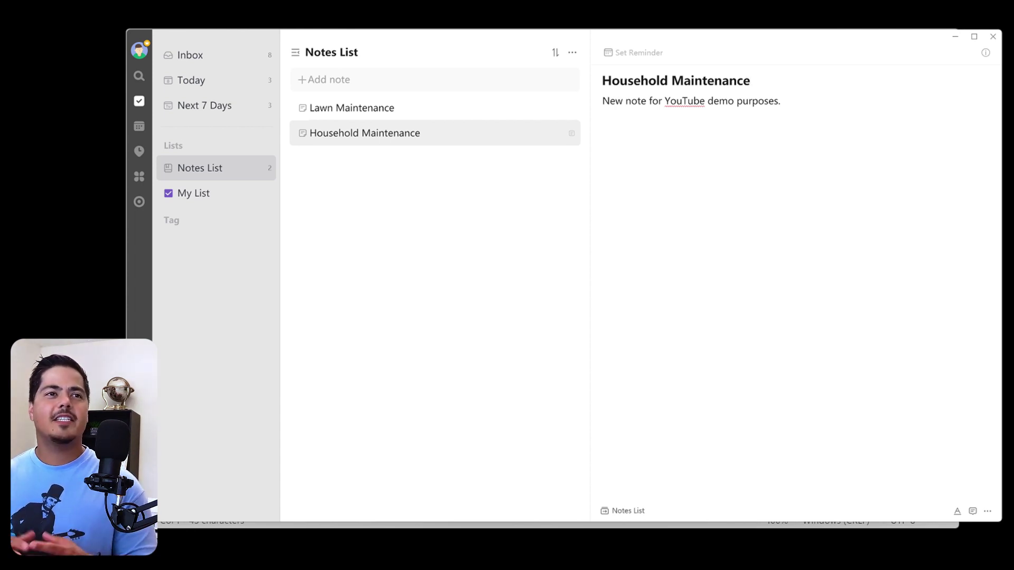
# - Replace Household Maintenance's body sentence with an empty '-' bullet line in TickTick
pyautogui.moveTo(796, 102); pyautogui.dragTo(597, 102)
pyautogui.press('BackSpace')
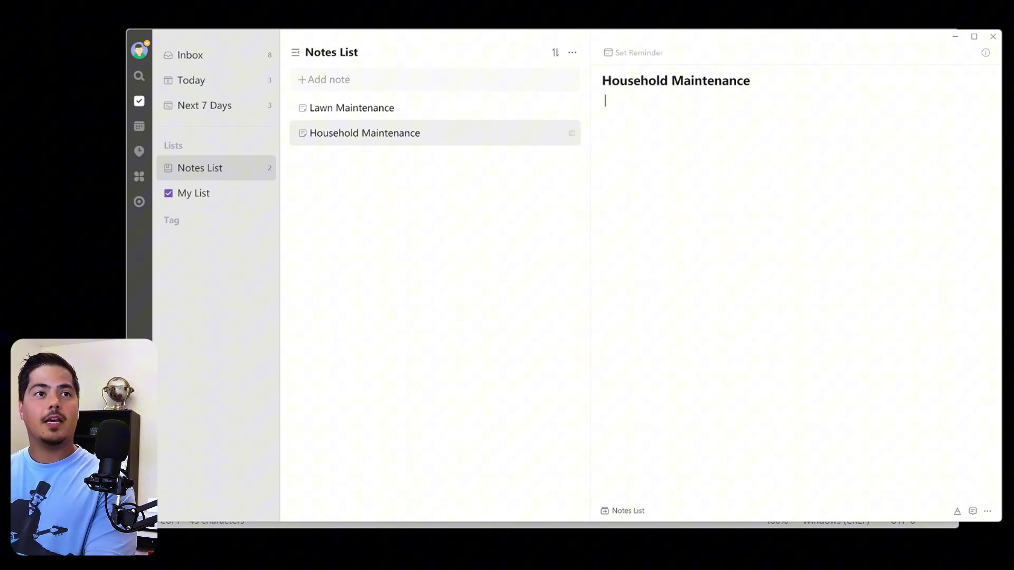
pyautogui.press('Return')
pyautogui.write('-')
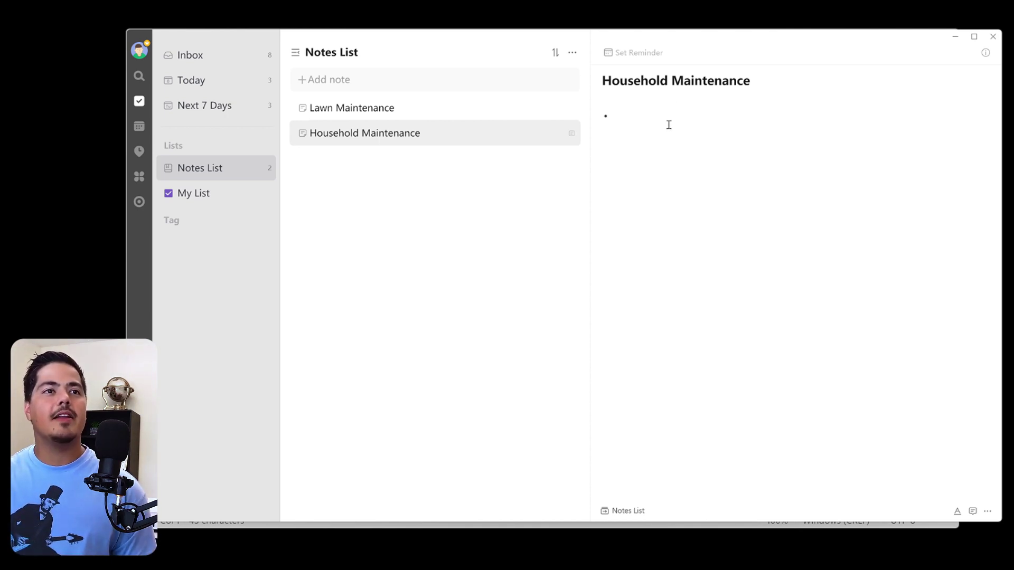
# - Copy the Lawn Maintenance note's link and paste it into the bullet
pyautogui.rightClick(648, 122)
pyautogui.click(792, 118)
pyautogui.click(988, 511)
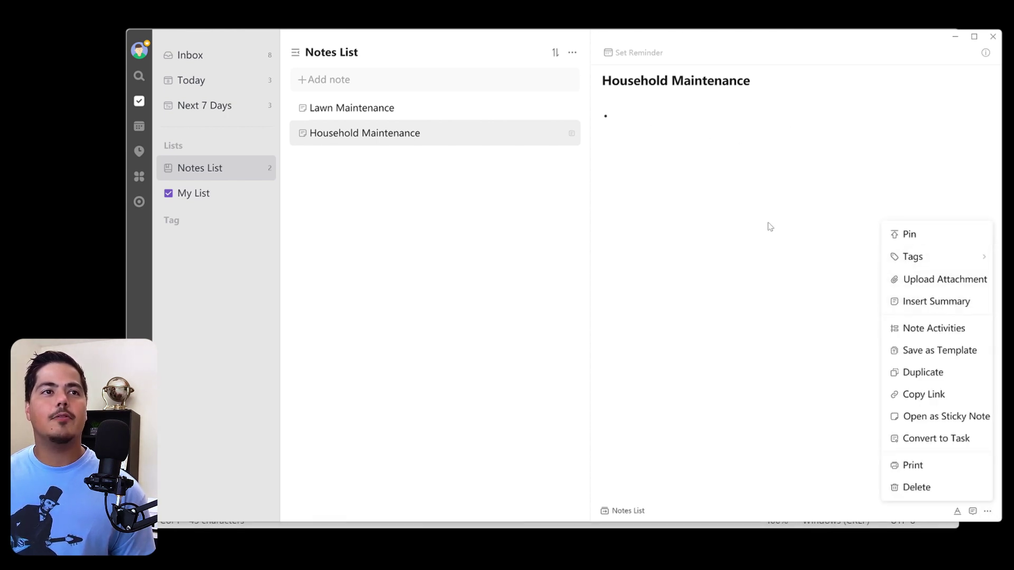
pyautogui.click(695, 145)
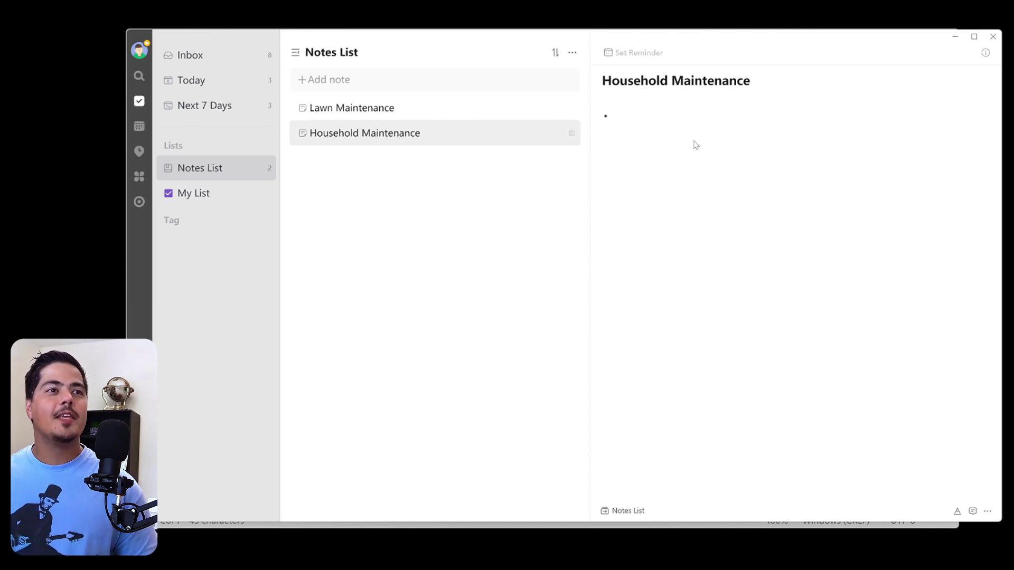
pyautogui.rightClick(438, 111)
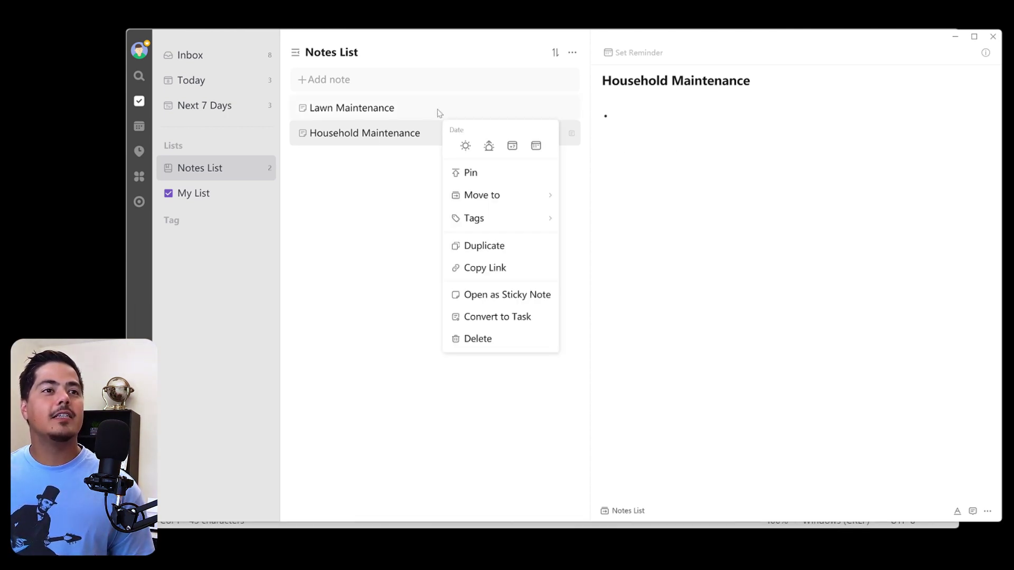
pyautogui.click(498, 269)
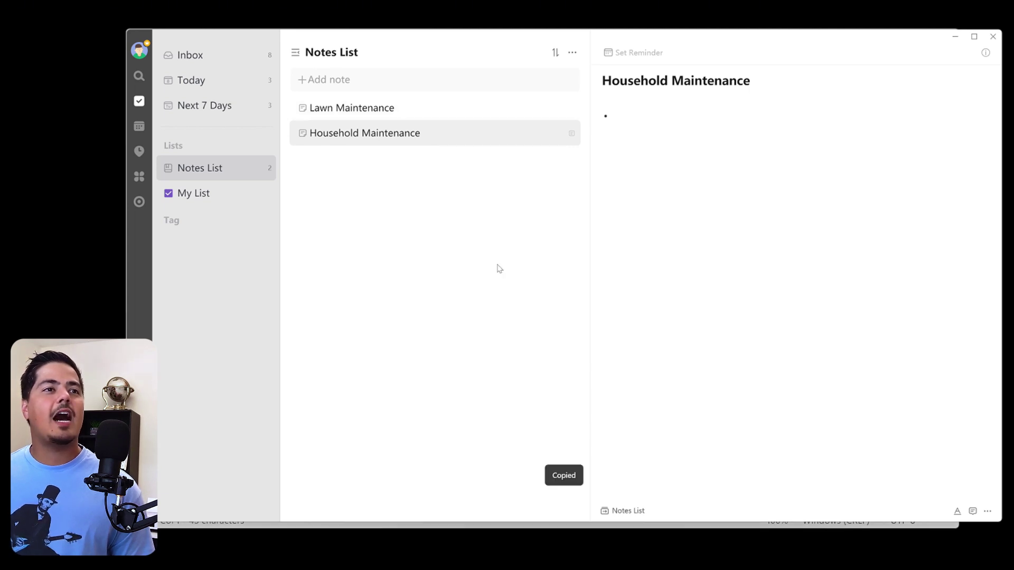
pyautogui.rightClick(649, 115)
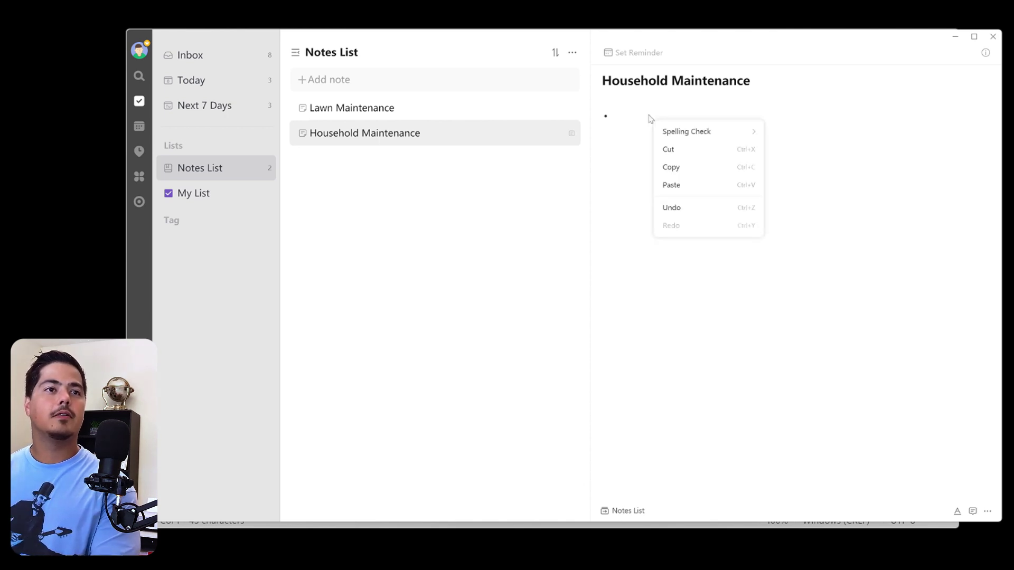
pyautogui.click(671, 184)
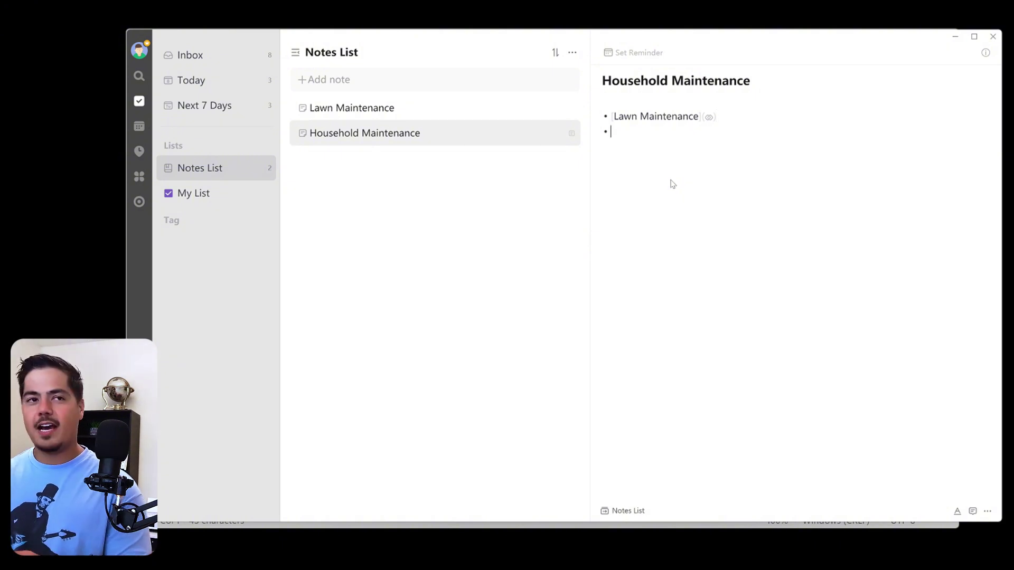
# - Type 'Spring Maintenance', then open the Lawn Maintenance note from TickTick's Notes List
pyautogui.write('Spring Maintenance')
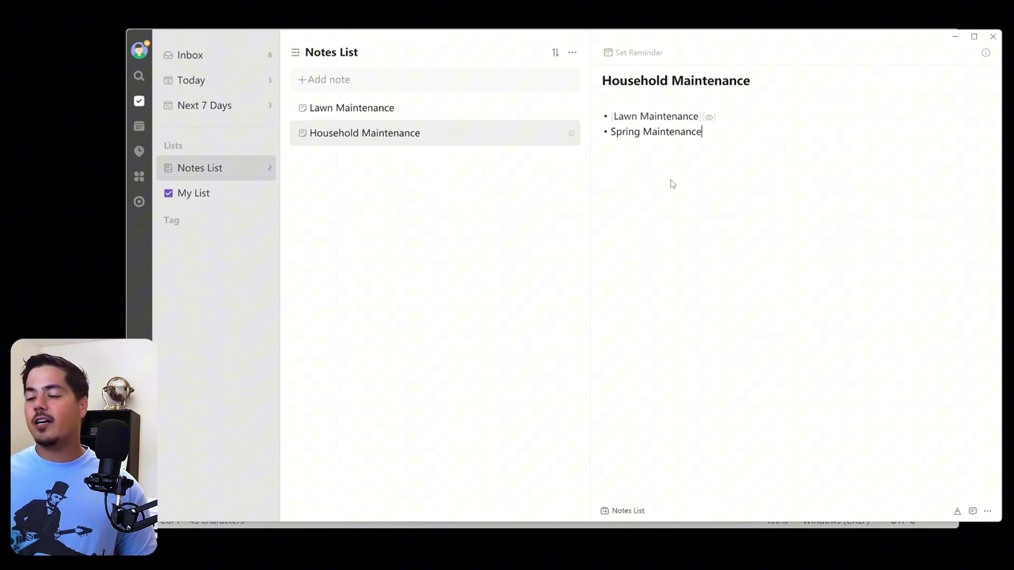
pyautogui.click(496, 112)
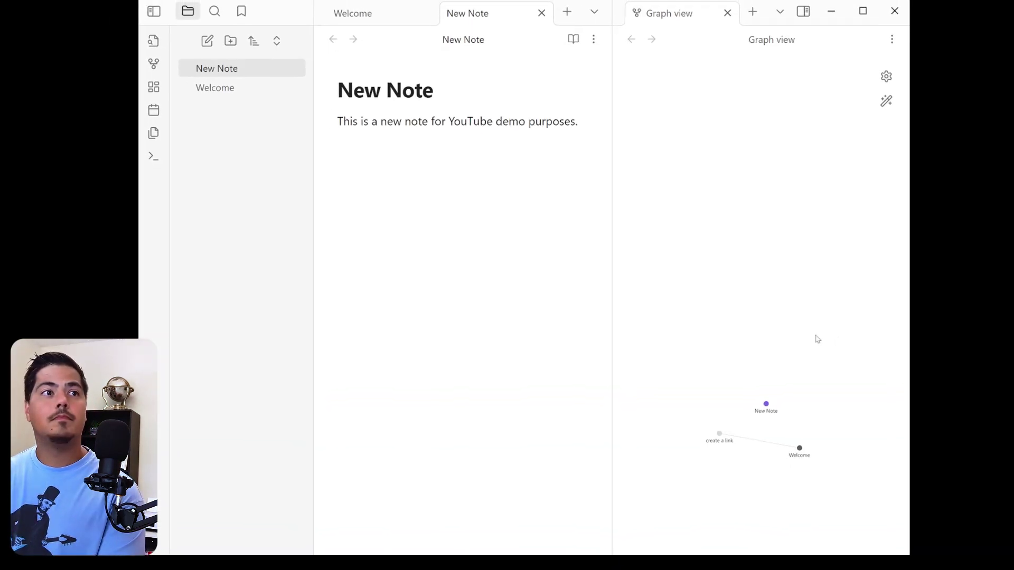
# - Close the graph pane and retitle New Note to 'Household Maintenance'
pyautogui.hotkey('ctrl', 'w')
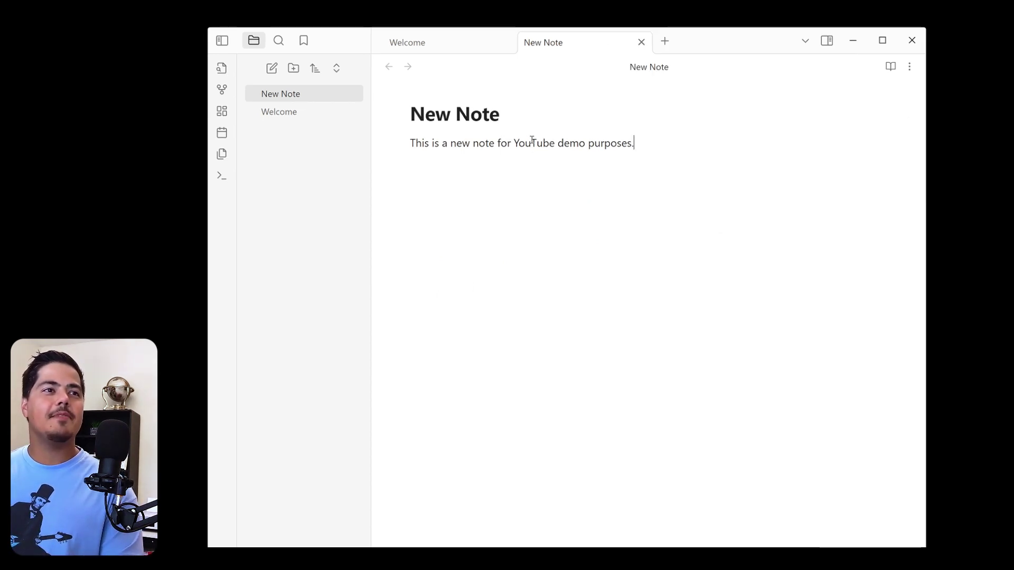
pyautogui.moveTo(501, 114); pyautogui.dragTo(410, 112)
pyautogui.write('Household ')
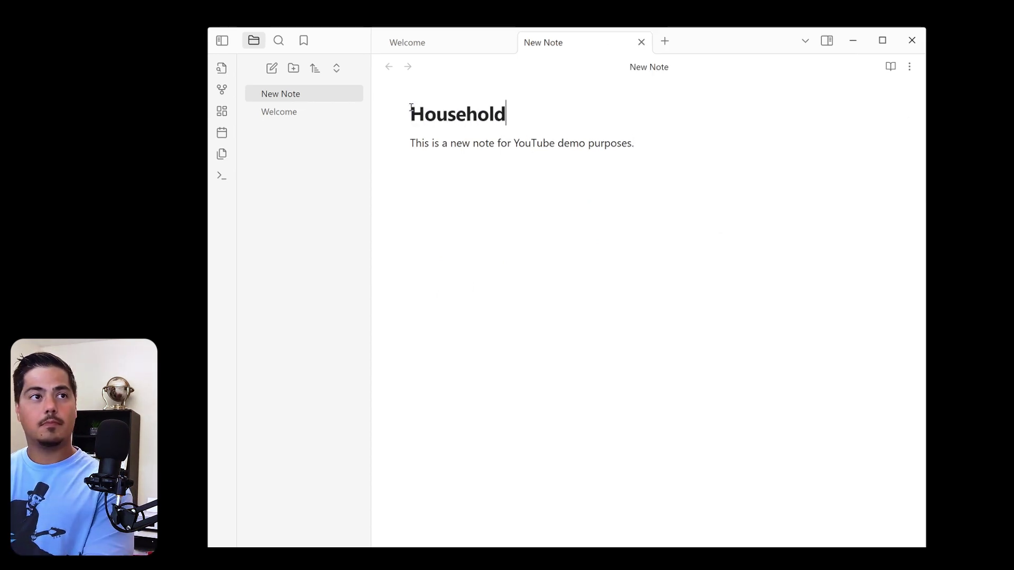
pyautogui.write('Maintenance')
# - Replace the placeholder body with the bullet '- [[Lawn Maintenance]]'
pyautogui.moveTo(634, 143); pyautogui.dragTo(386, 146)
pyautogui.press('Return')
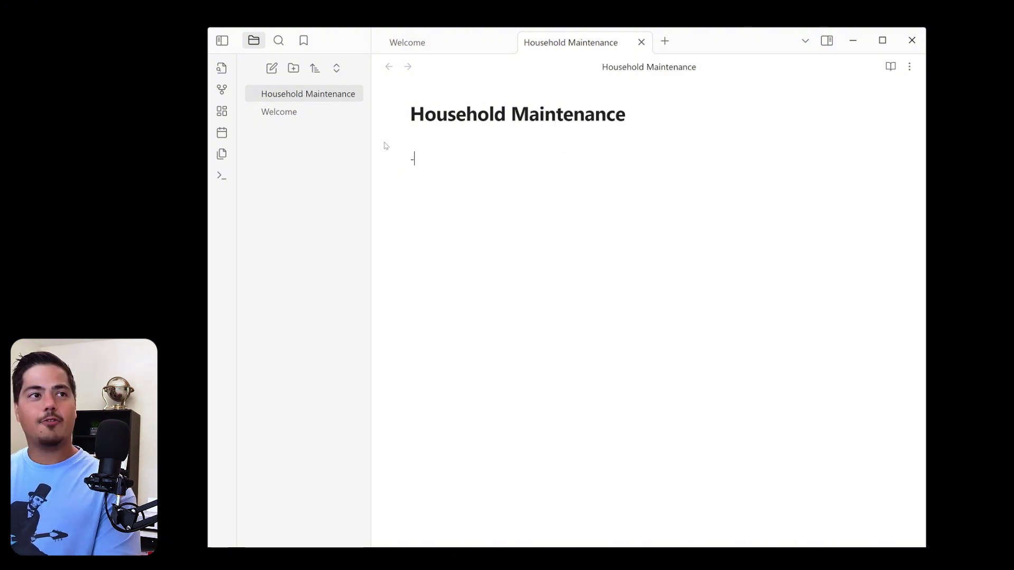
pyautogui.write('-')
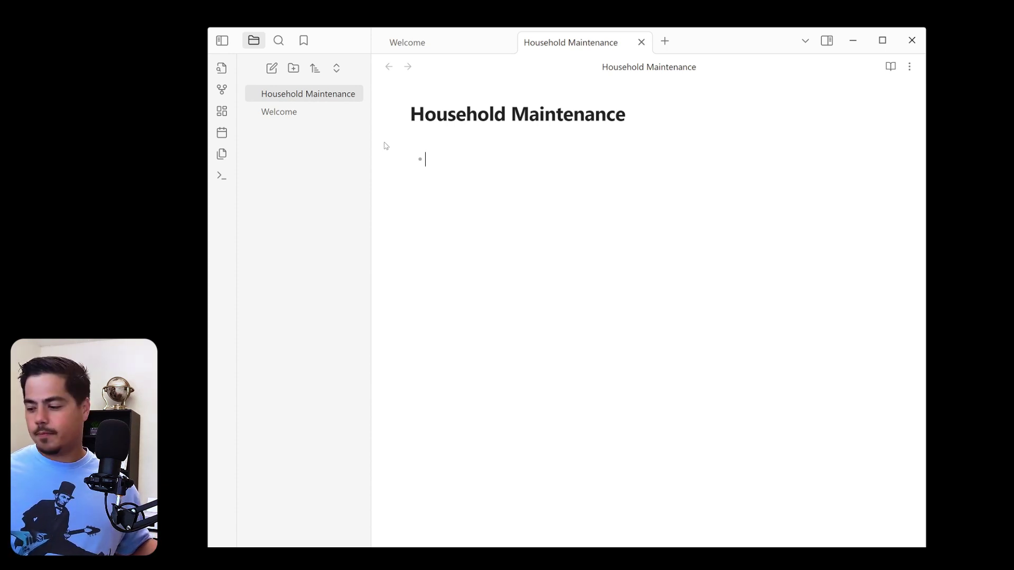
pyautogui.write('[[La')
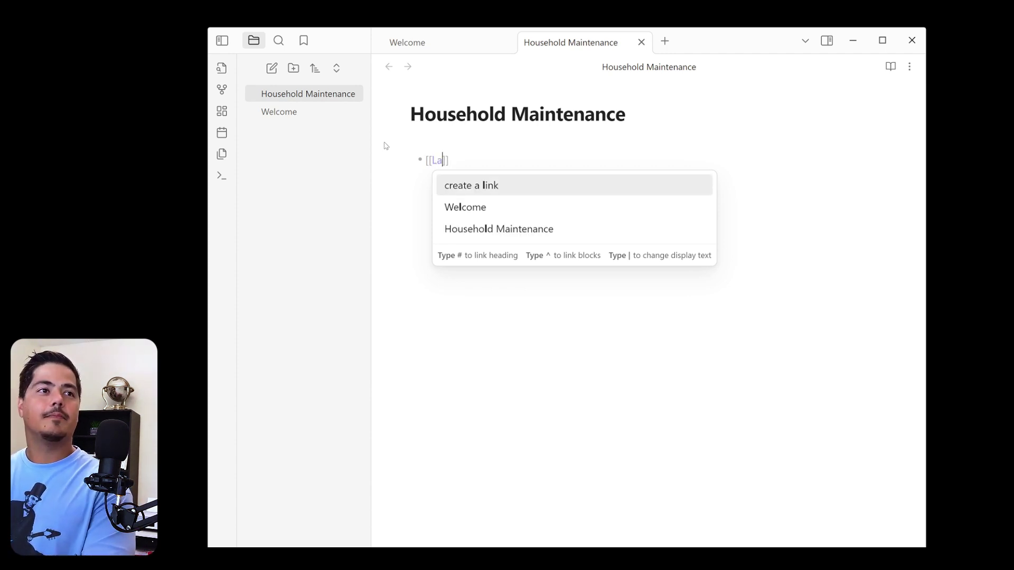
pyautogui.write('wn Maintenance]]')
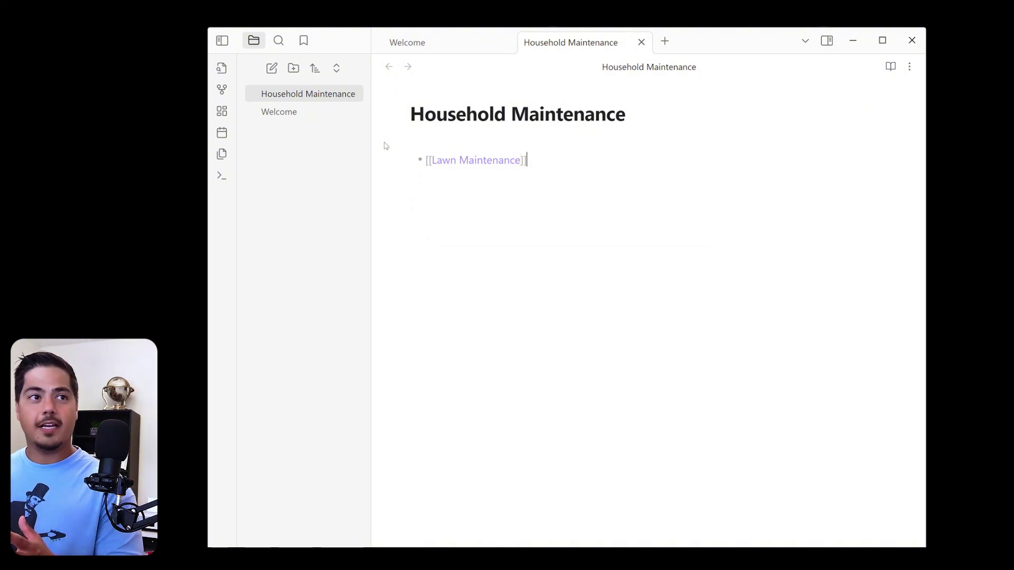
pyautogui.press('Return')
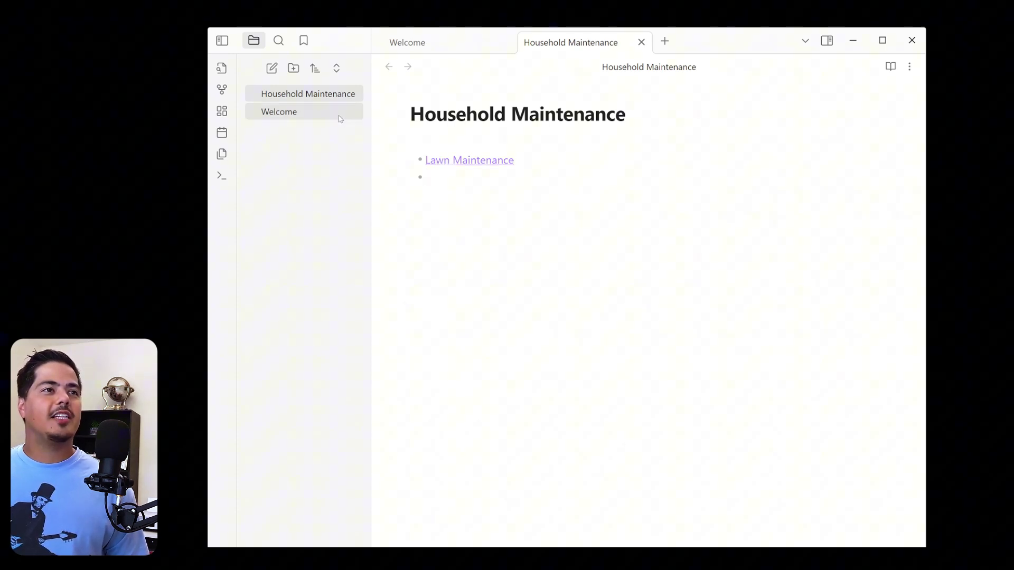
# - Create Lawn Maintenance from its link and add bullets 'Mow lawn' and 'Water'
pyautogui.click(436, 159)
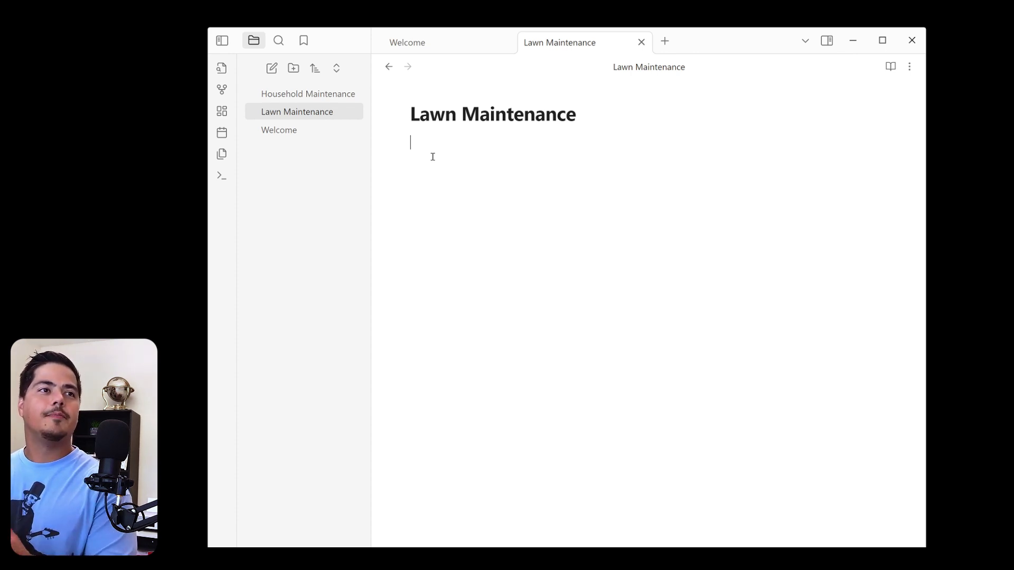
pyautogui.write('Mow lawn')
pyautogui.press('Return')
pyautogui.write('Water')
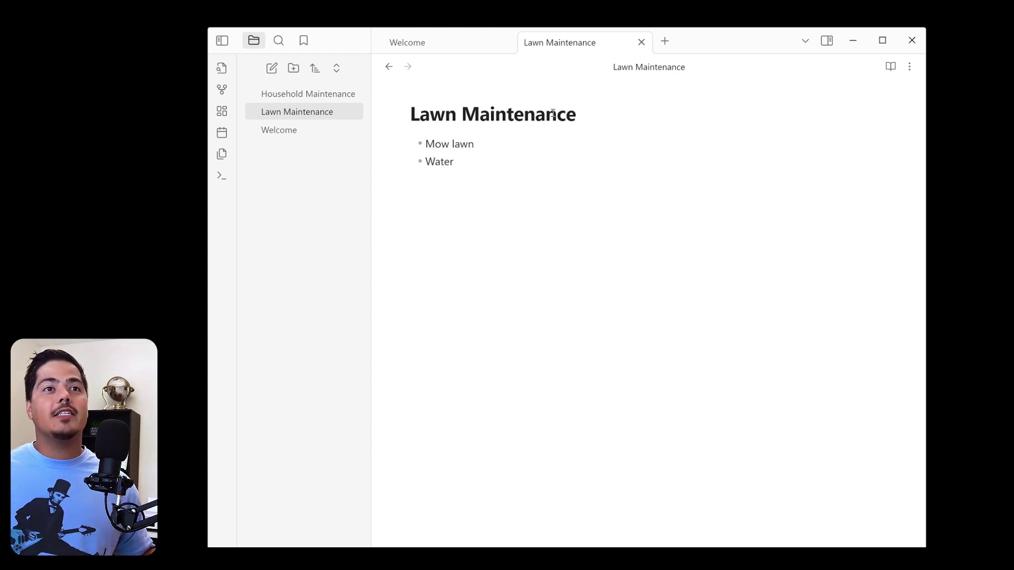
# - Expand the Backlinks sidebar and follow the Household Maintenance mention back to that note
pyautogui.click(826, 41)
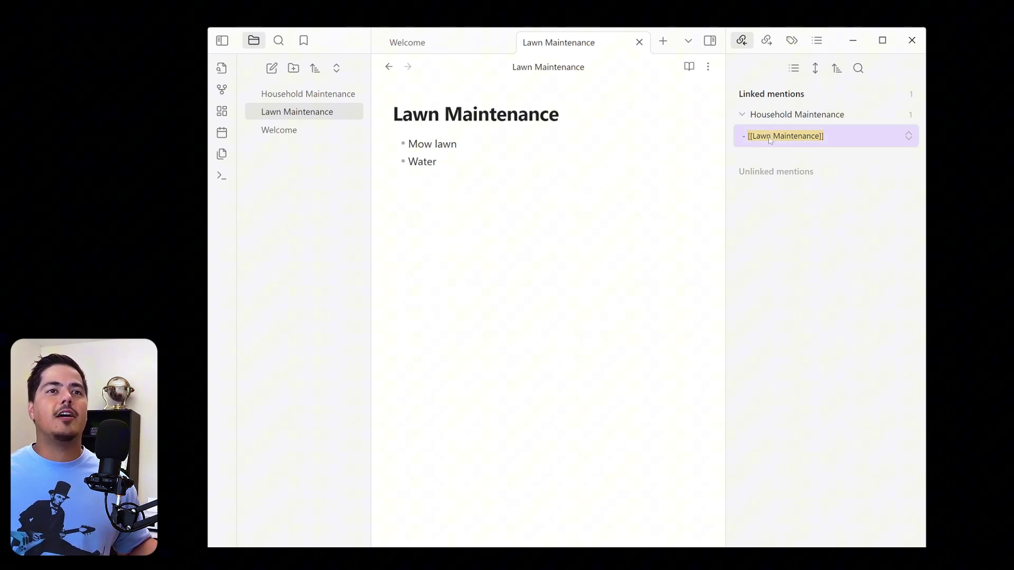
pyautogui.click(790, 120)
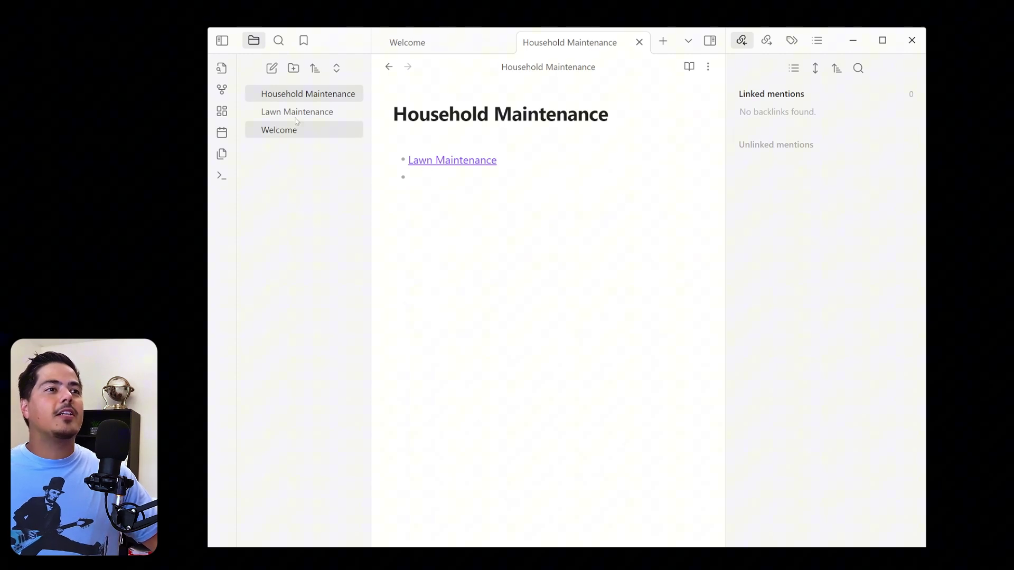
pyautogui.click(222, 89)
pyautogui.moveTo(502, 467); pyautogui.dragTo(631, 285)
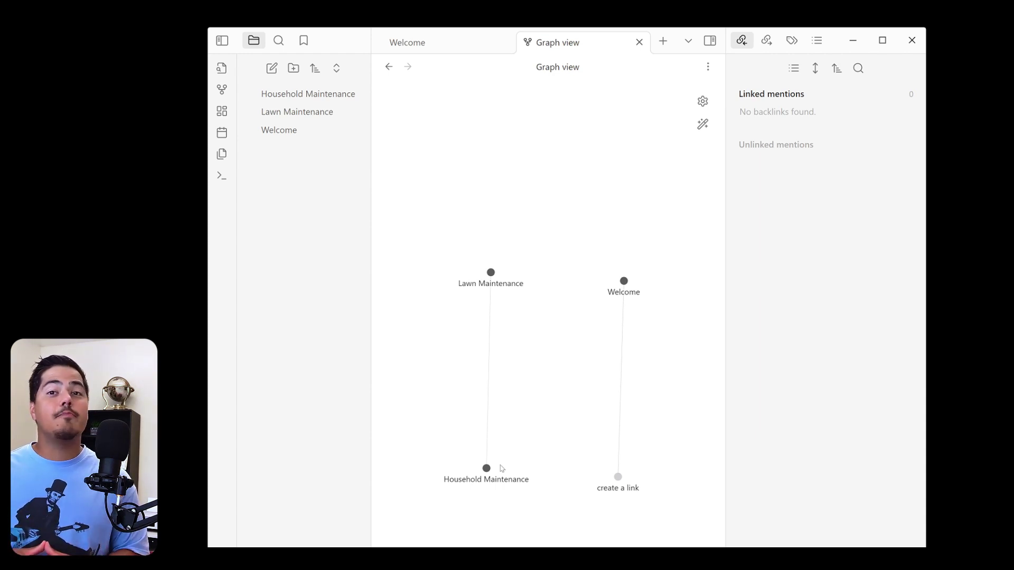
pyautogui.click(486, 469)
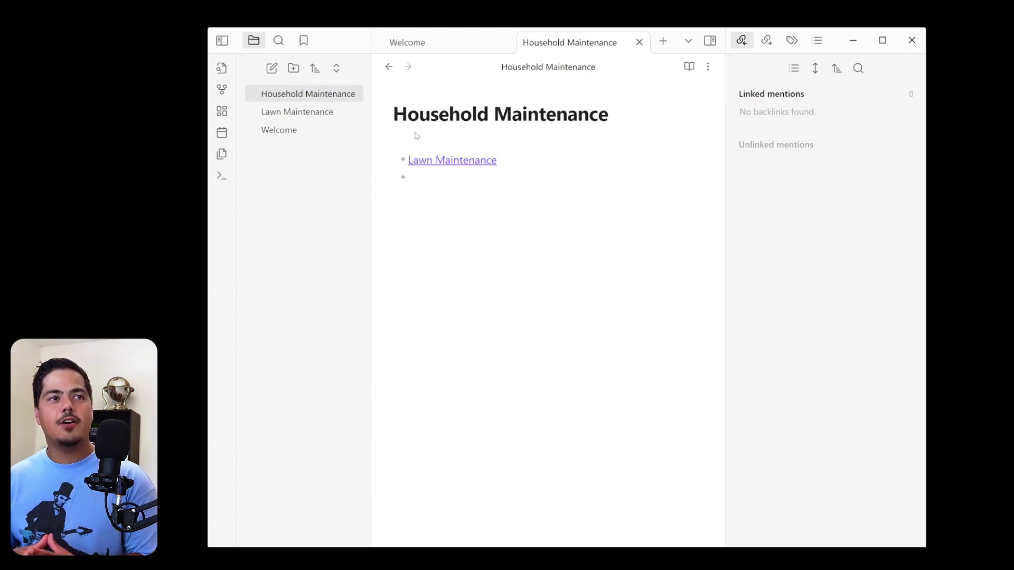
# - Add a [[Welcome]] link on a new line in Household Maintenance, then open Welcome
pyautogui.press('Down')
pyautogui.press('Down')
pyautogui.press('Return')
pyautogui.press('Return')
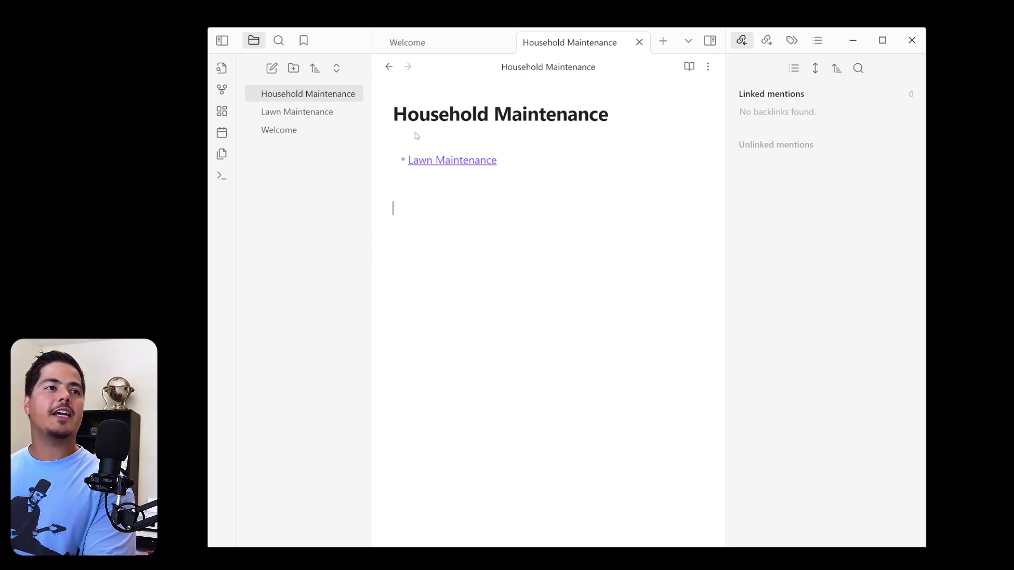
pyautogui.write('[[')
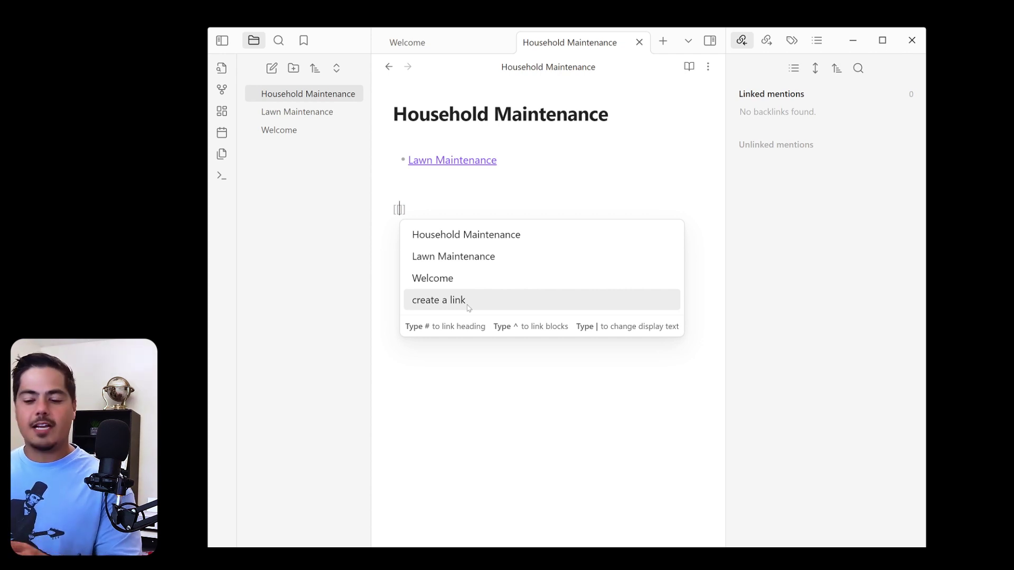
pyautogui.write('W')
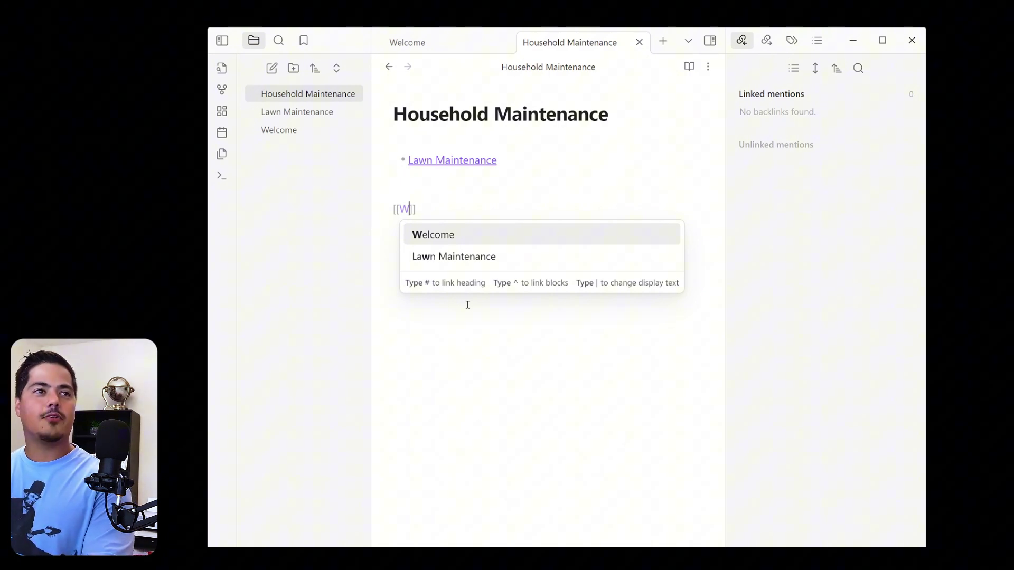
pyautogui.write('elc')
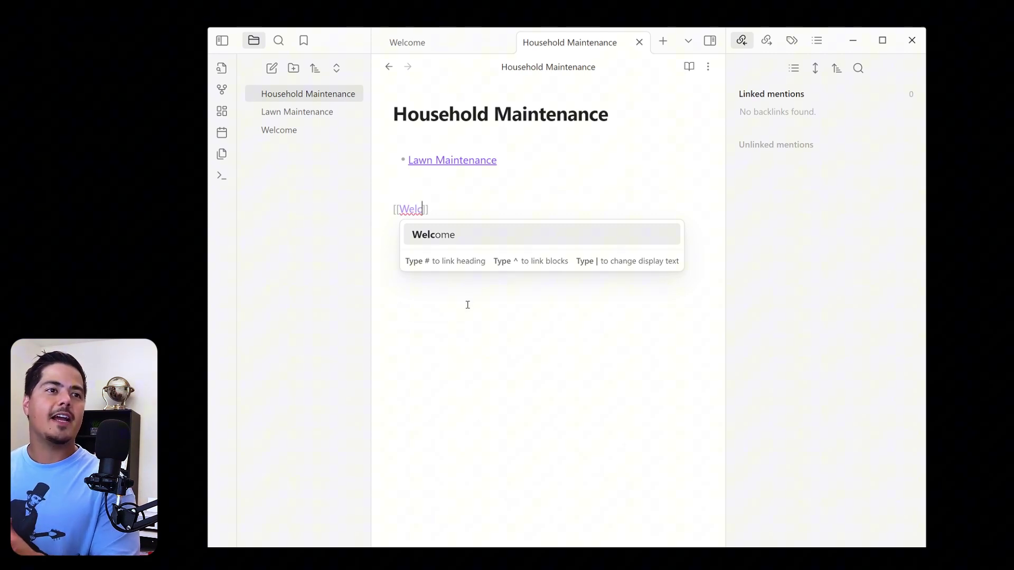
pyautogui.press('Return')
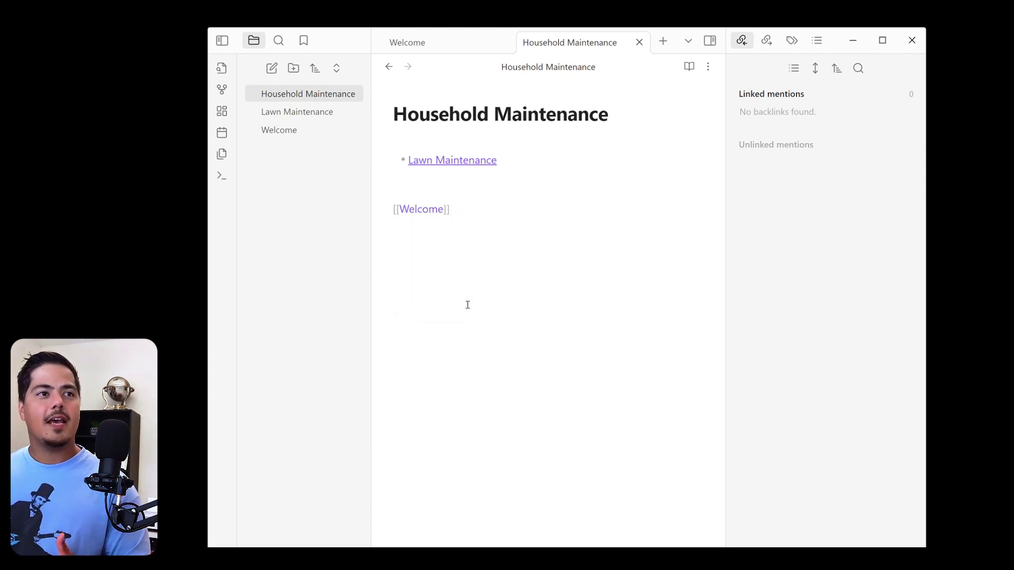
pyautogui.press('Return')
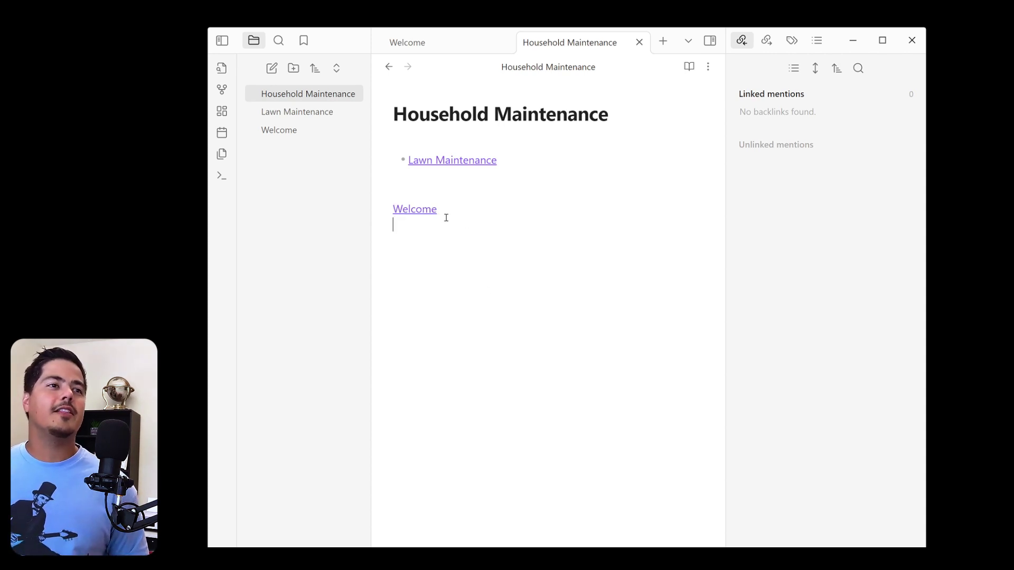
pyautogui.click(419, 209)
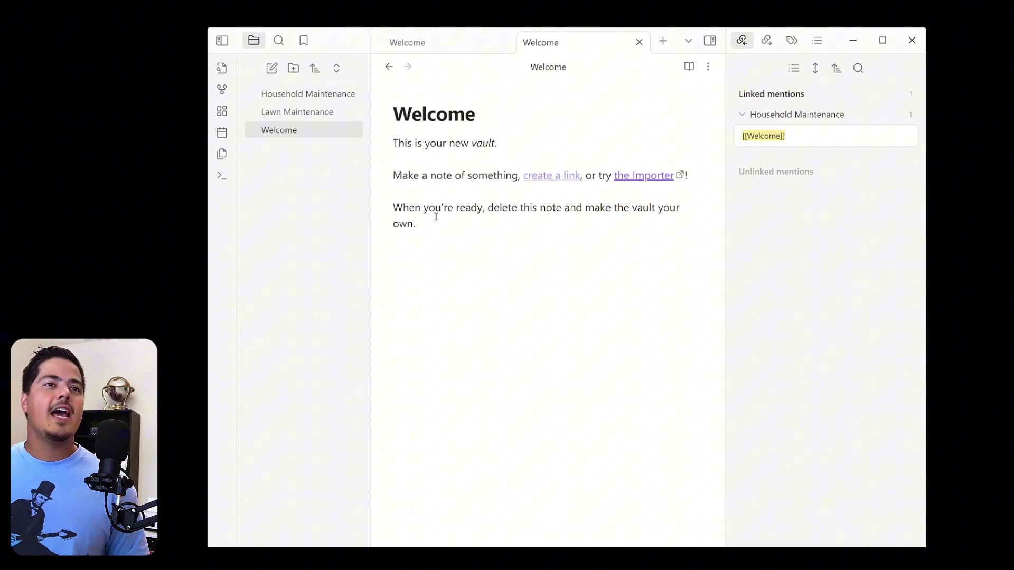
# - Open graph view to see Household Maintenance linked to Lawn Maintenance and Welcome
pyautogui.click(221, 89)
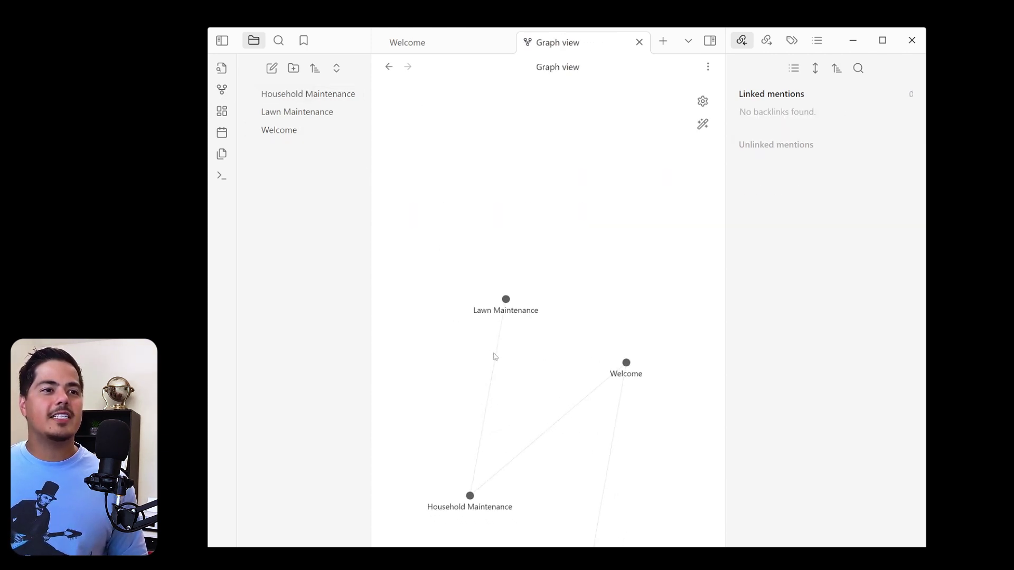